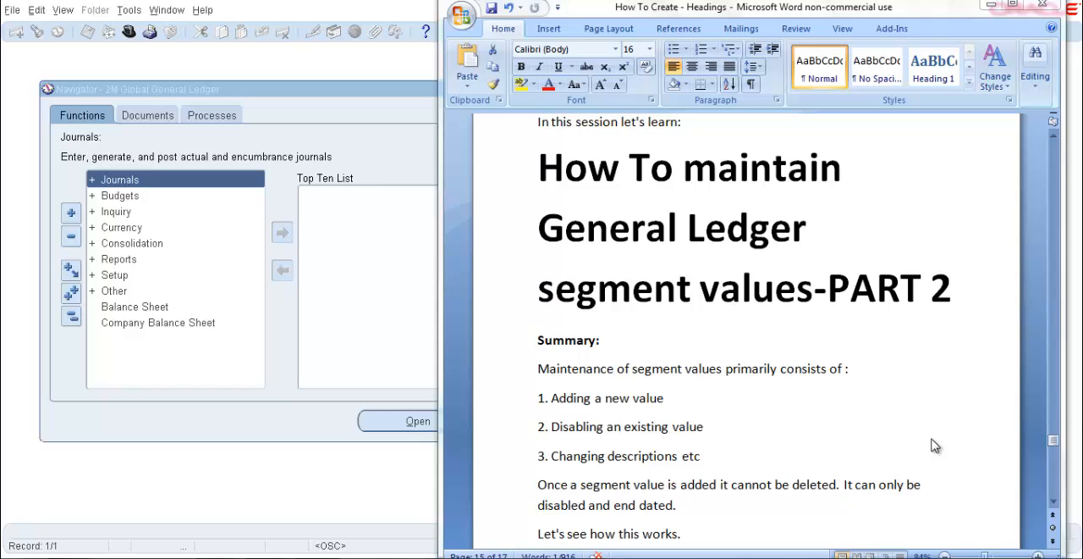
Switch to the Oracle Navigator and open the key flexfield segment values form under Setup, Financials, Flexfields, Key
left_click(193, 92)
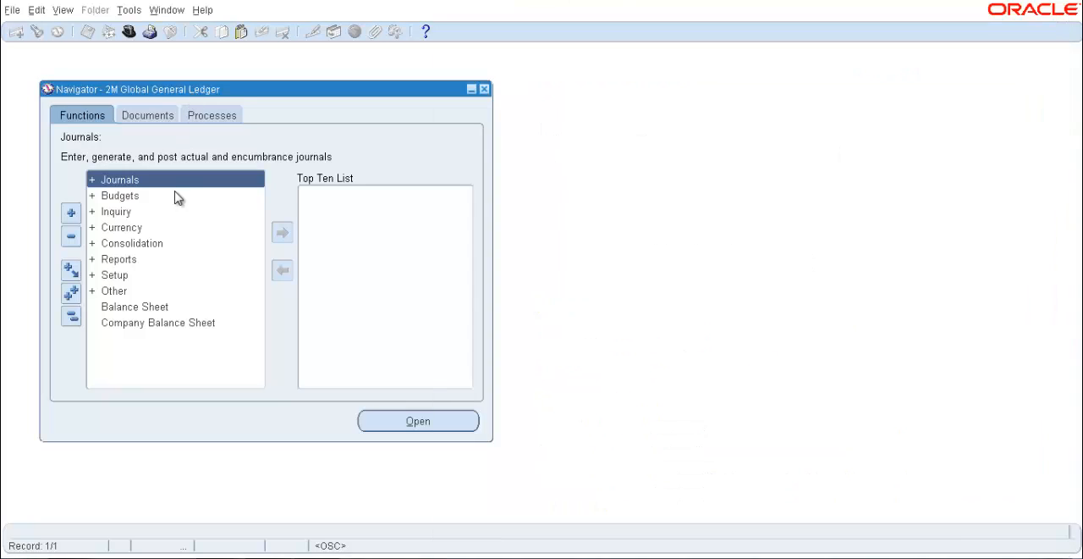
double_click(124, 276)
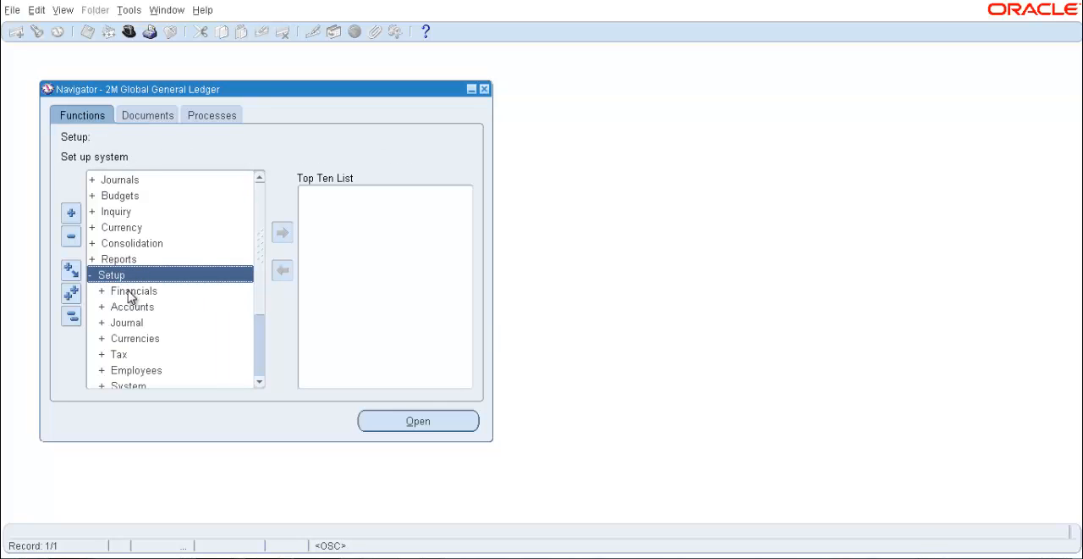
double_click(129, 292)
double_click(135, 307)
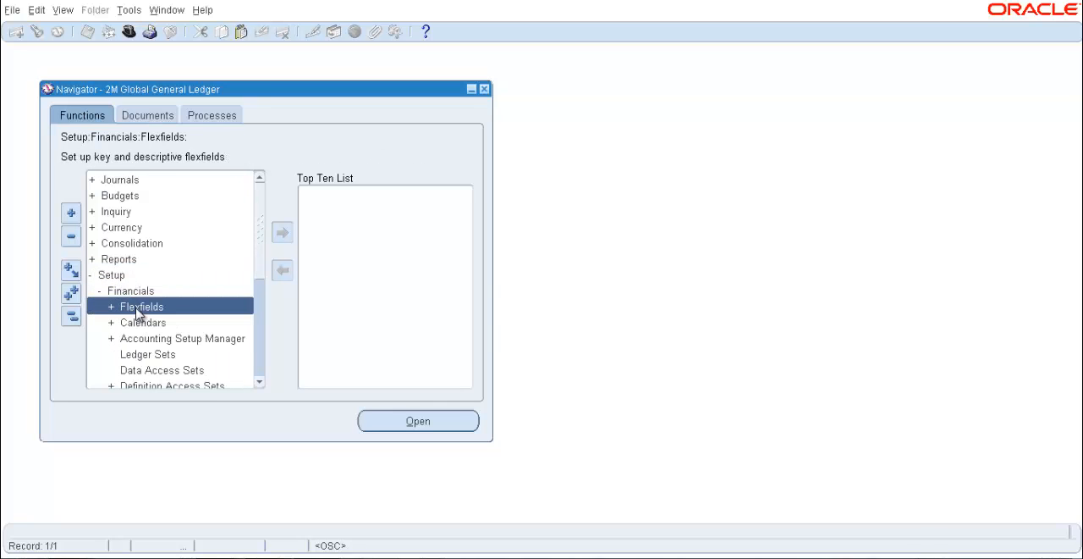
double_click(136, 323)
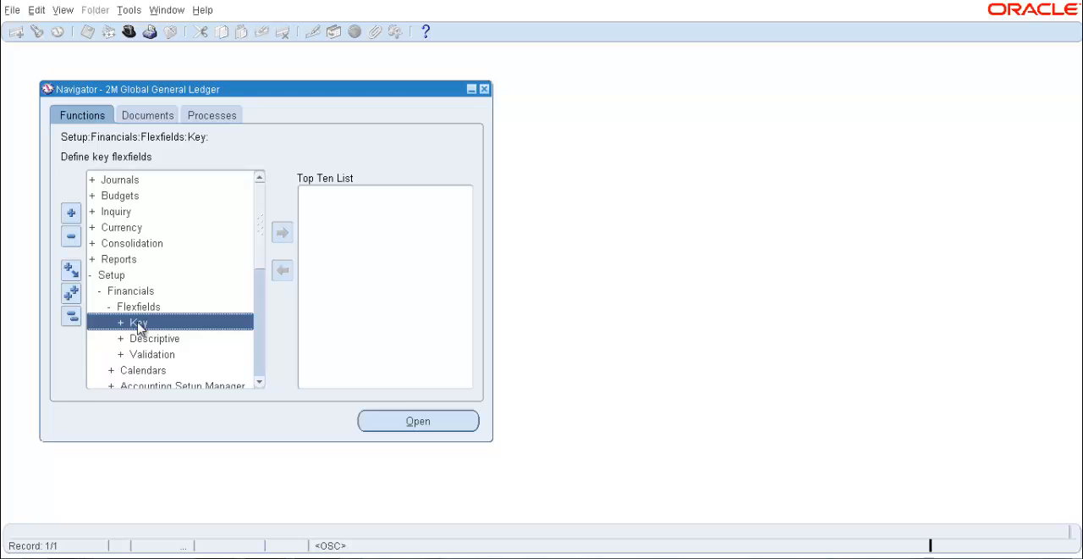
double_click(145, 354)
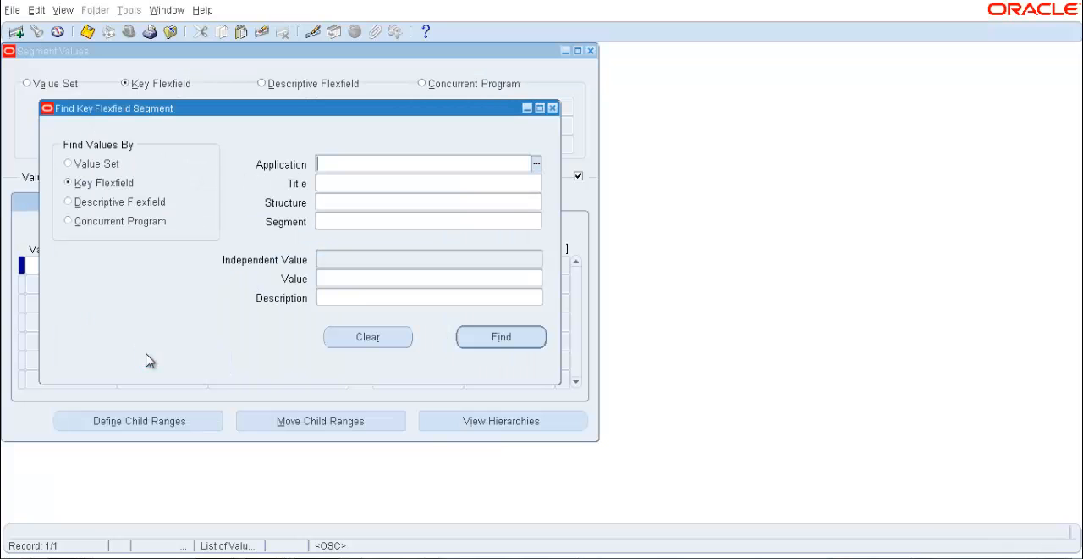
Find values by value set, using M2 to look up and load the M2P2 Company value set
left_click(95, 164)
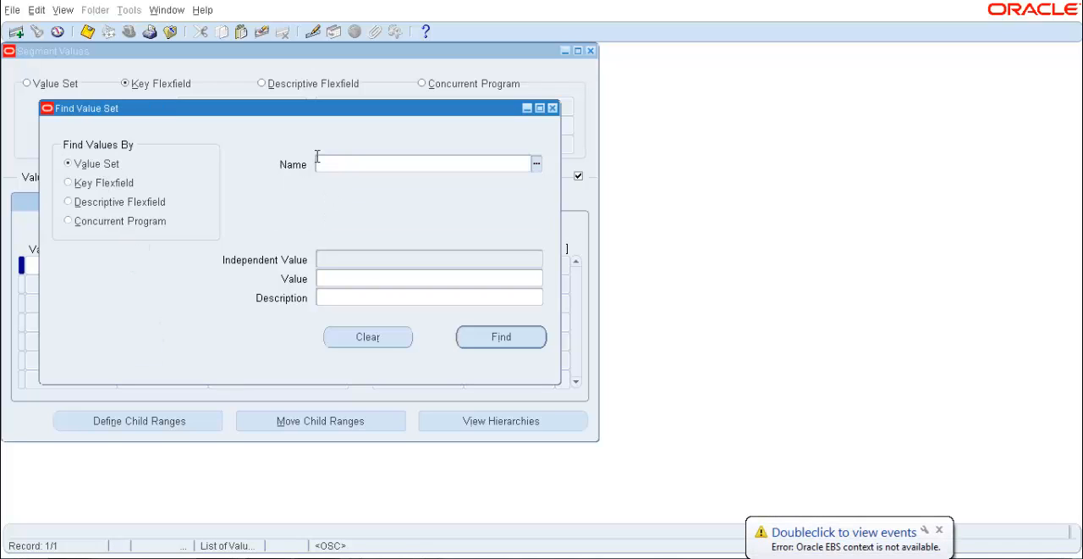
key("Caps_Lock")
type("M2%")
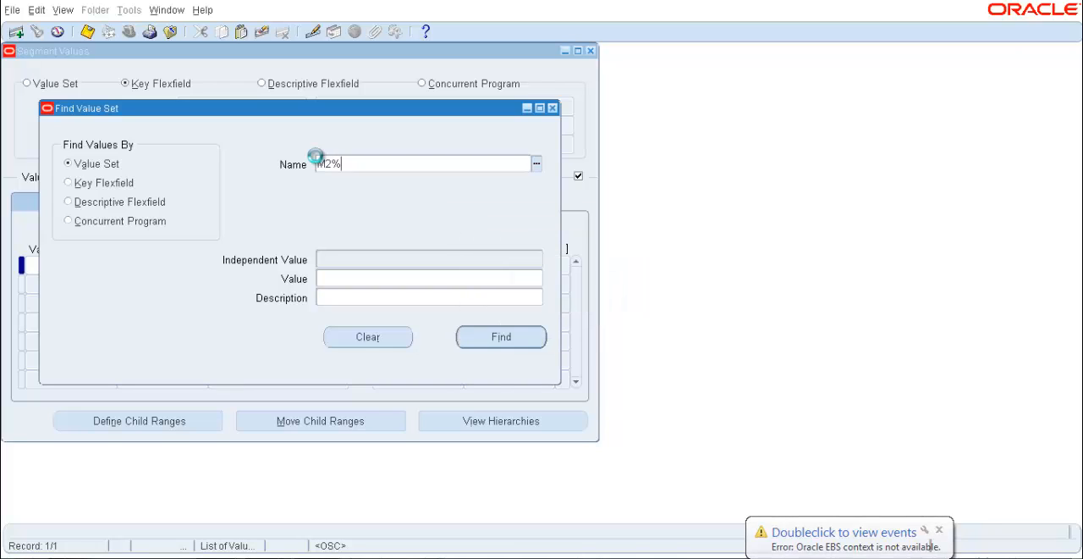
key("Tab")
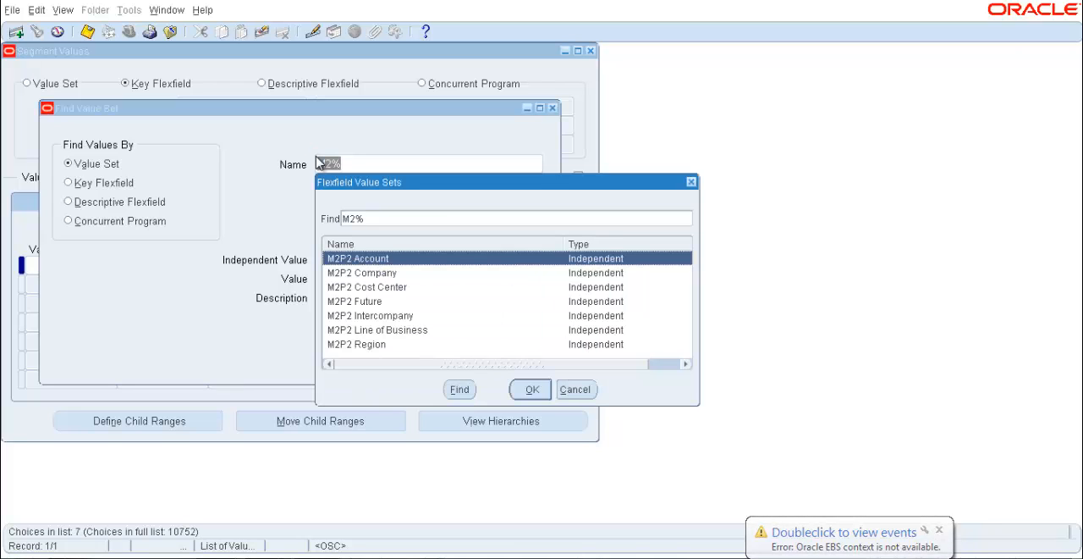
left_click(385, 273)
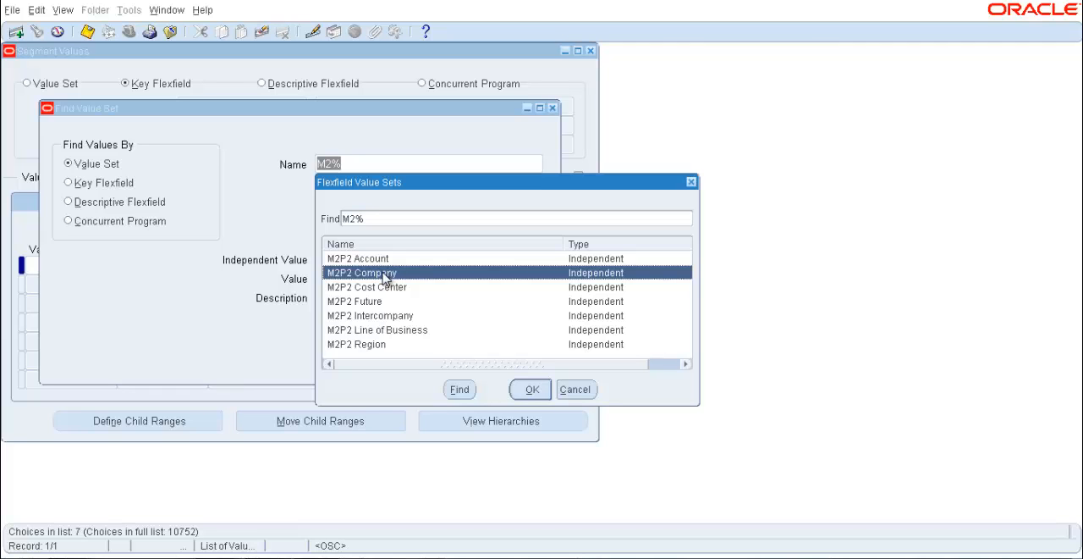
left_click(524, 389)
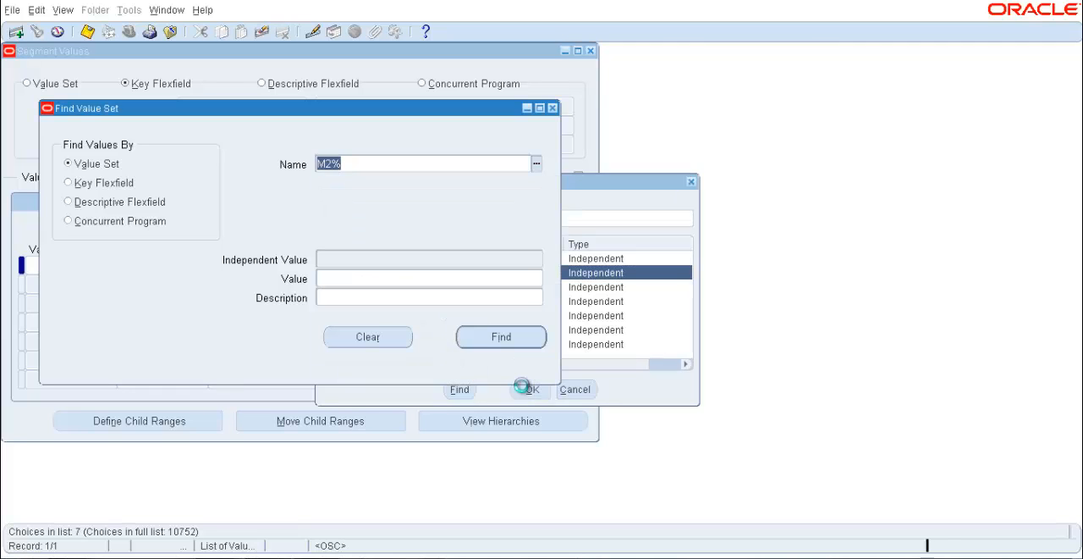
left_click(507, 337)
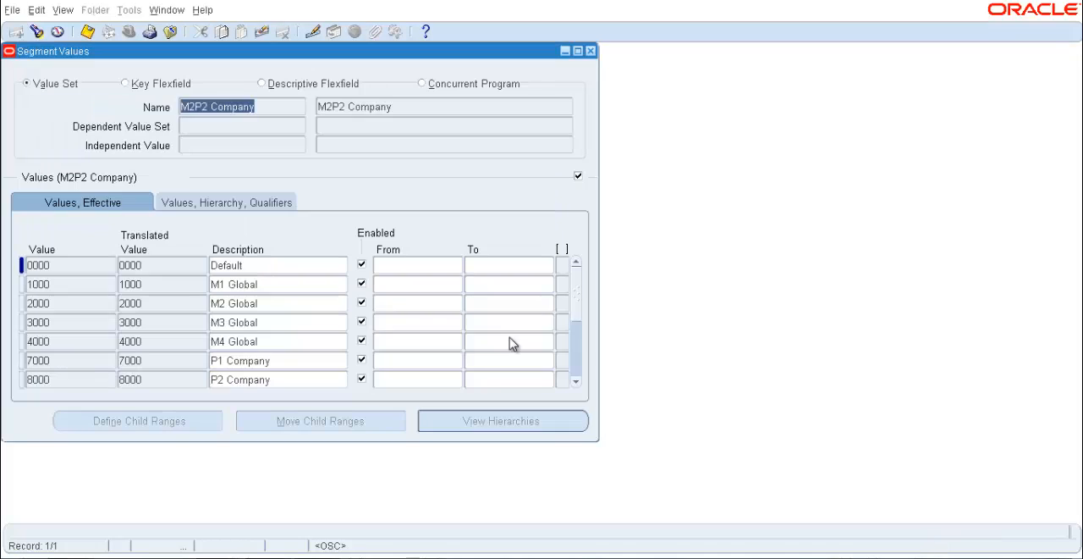
Insert a new segment value 5000 below the 4000 row of the M2P2 Company value set
left_click(86, 339)
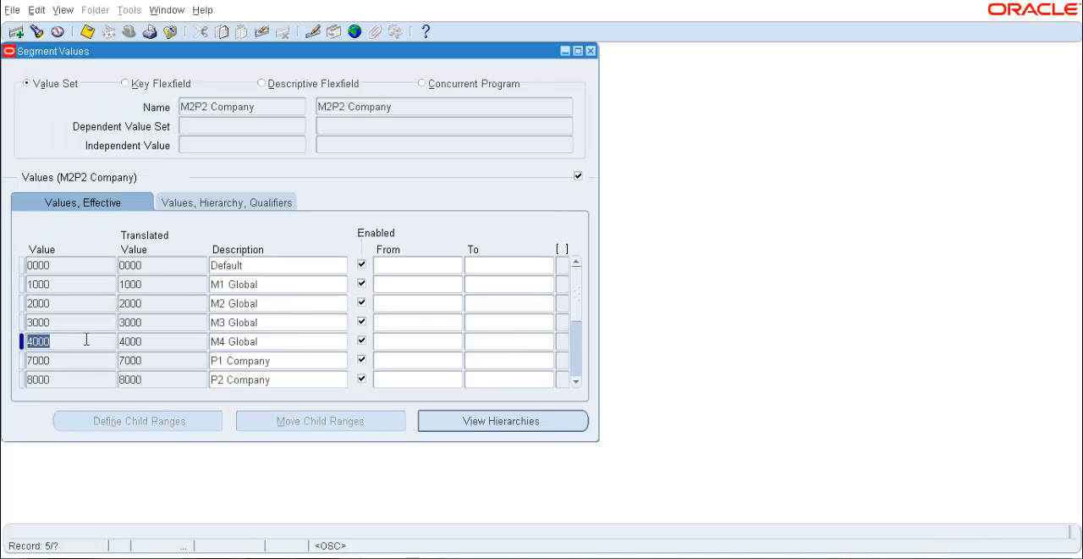
left_click(15, 32)
type("5")
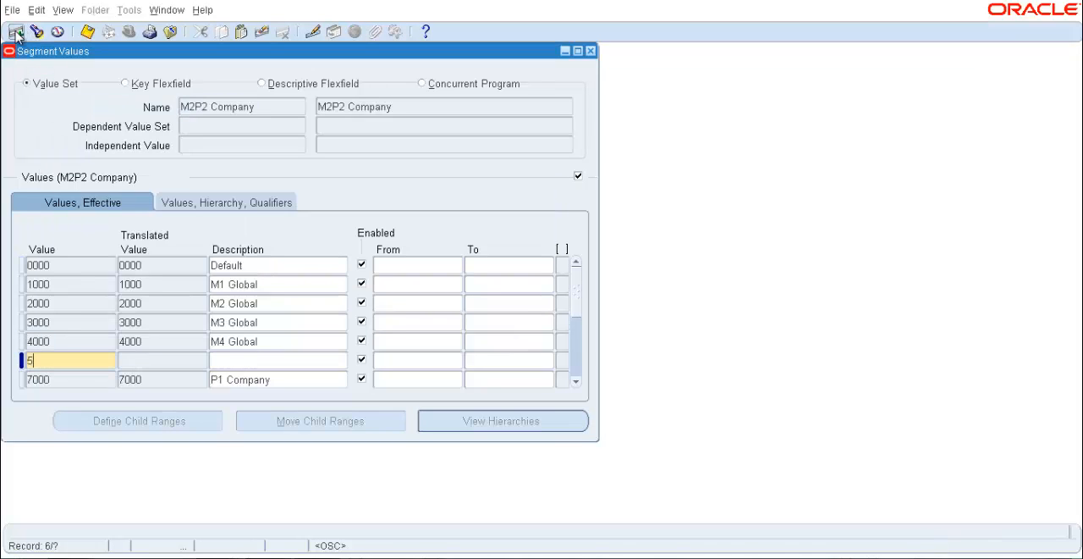
type("000")
key("Tab")
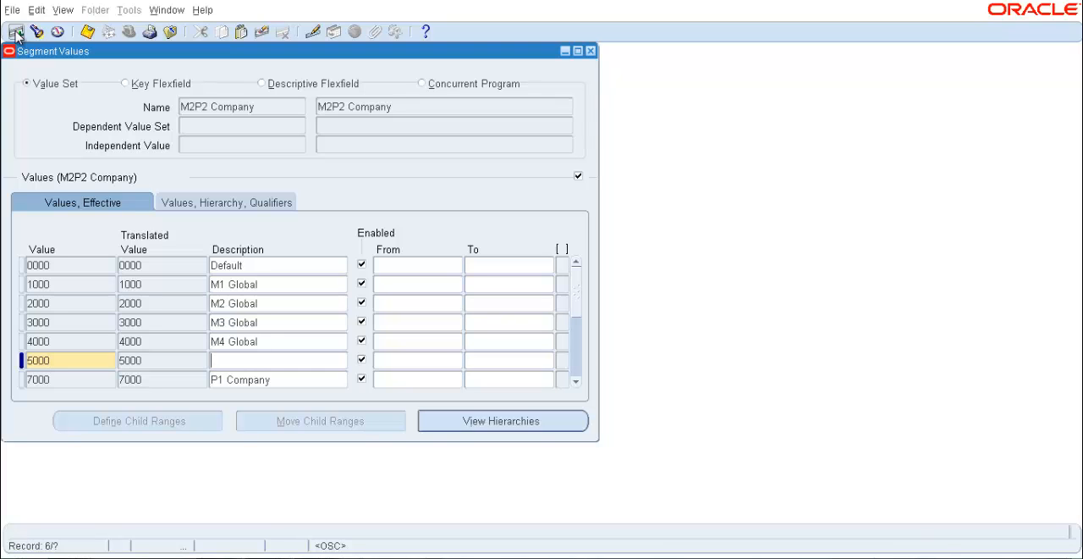
Enter M5 Global as the description of company value 5000
type("m")
key("Caps_Lock")
key("Caps_Lock")
key("BackSpace")
type("M5")
key("BackSpace")
key("BackSpace")
key("Caps_Lock")
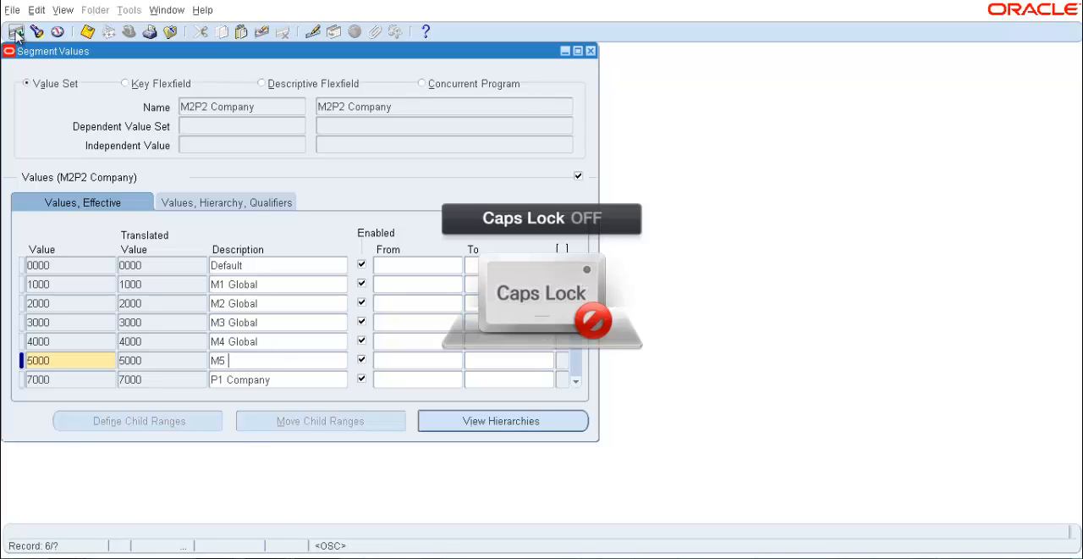
type("Global")
key("Tab")
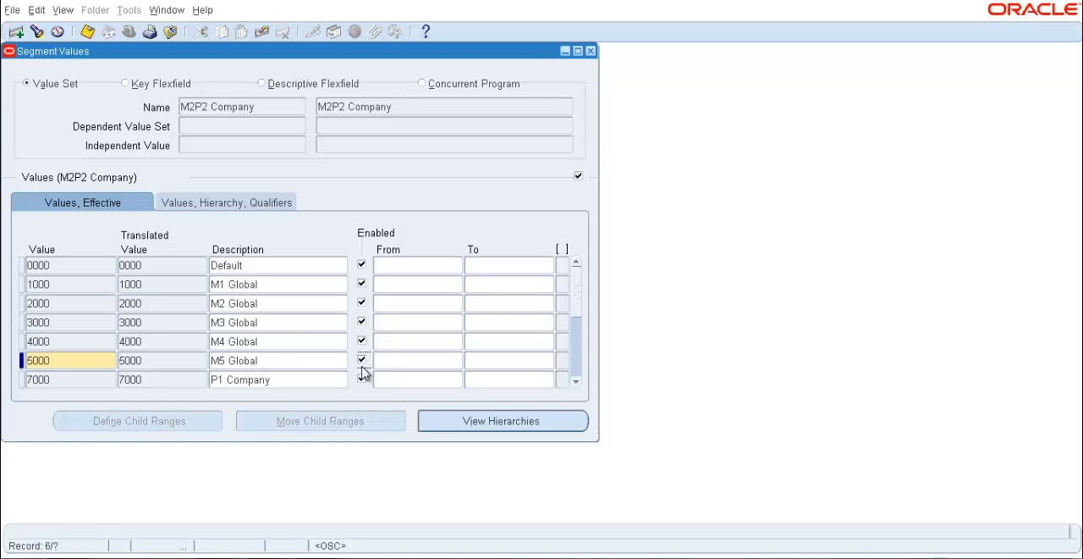
Leave the effective dates of value 5000 blank and accept its segment qualifiers with Allow Budgeting and Allow Posting set to Yes
key("Tab")
key("Tab")
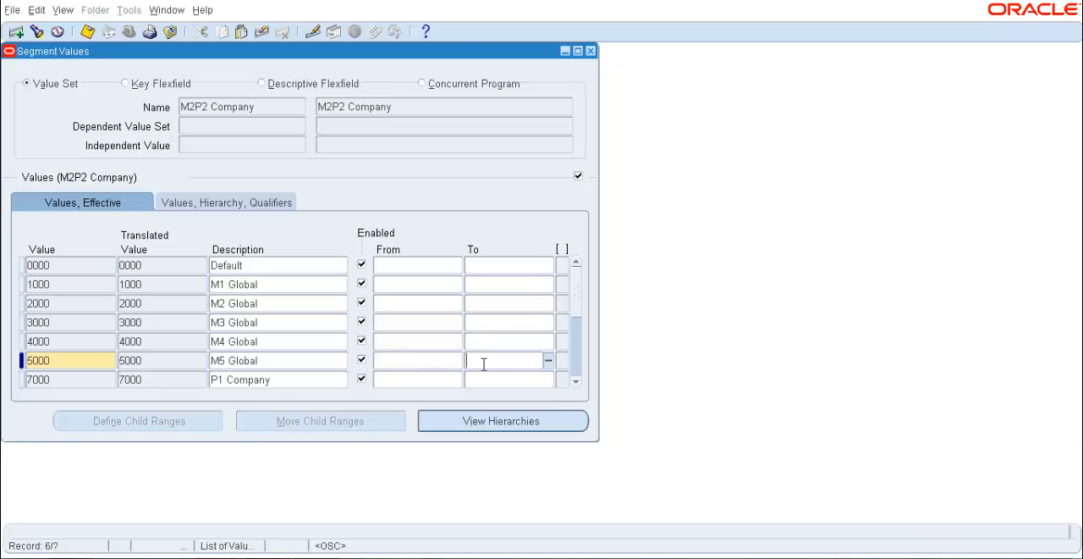
key("Tab")
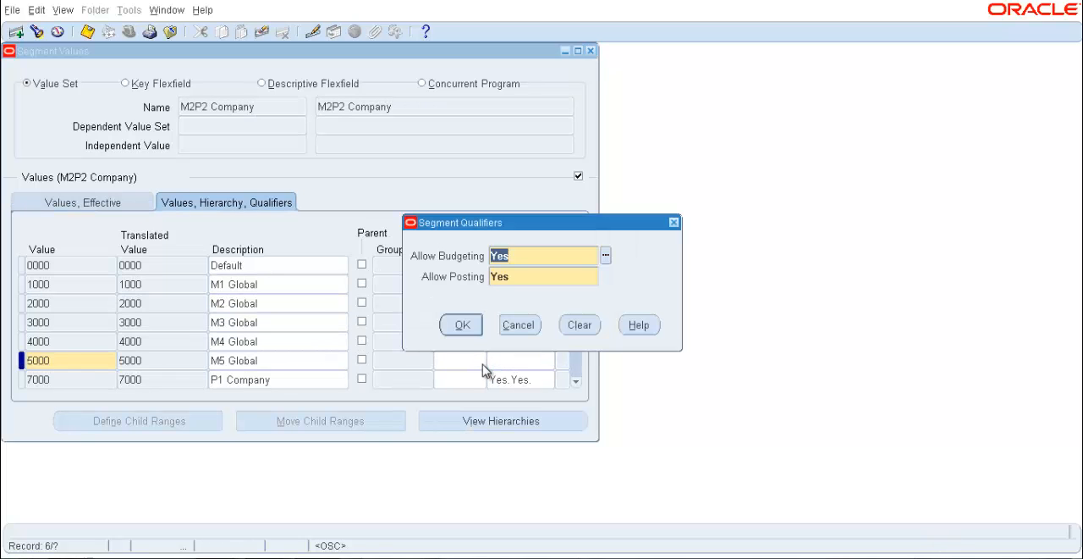
left_click(462, 327)
left_click(462, 326)
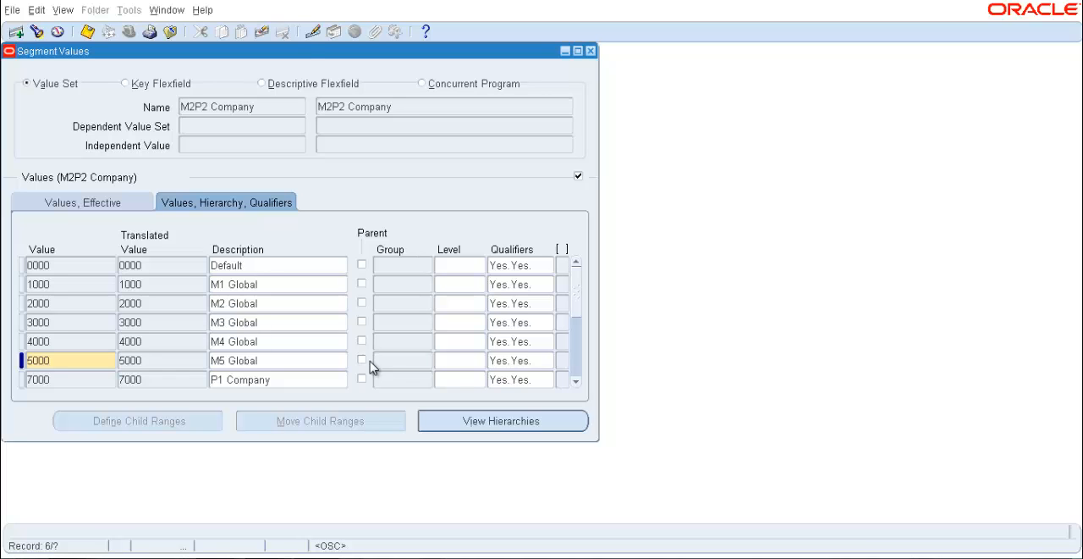
Look up and load the M2P2 Cost Center value set, saving the pending changes to the company values
left_click_drag(299, 53, 433, 218)
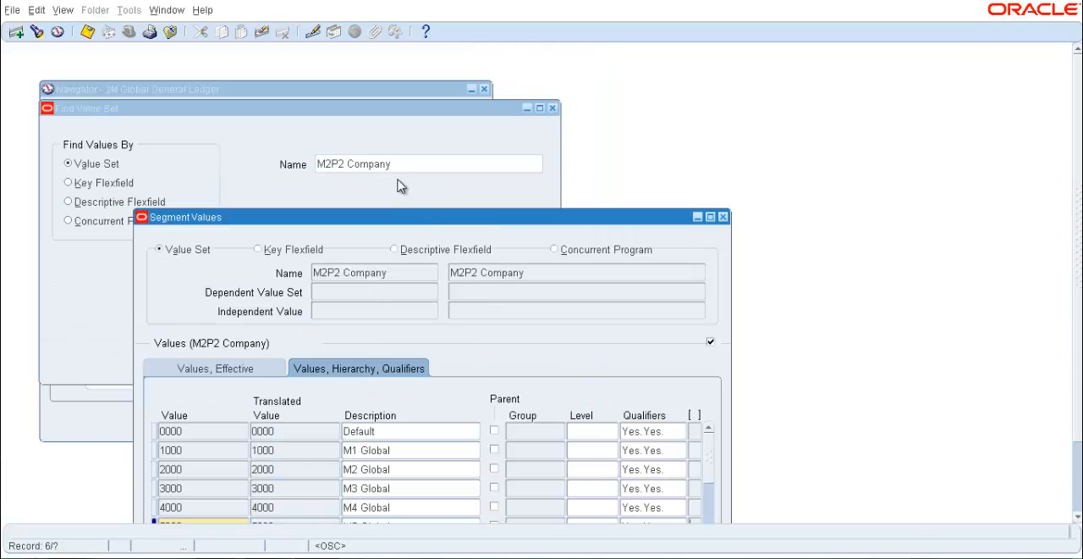
left_click(395, 164)
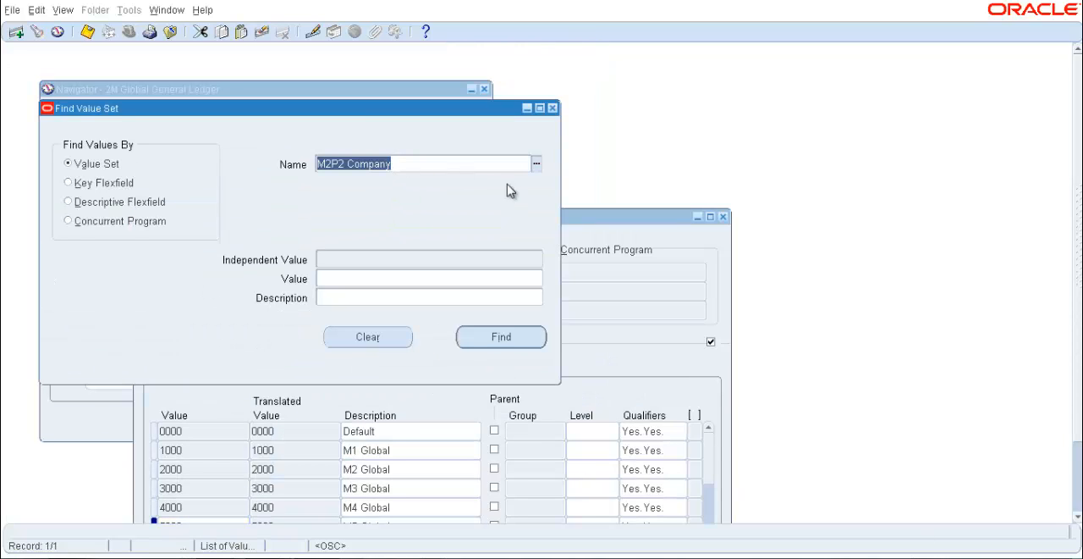
left_click(441, 168)
key("BackSpace")
key("BackSpace")
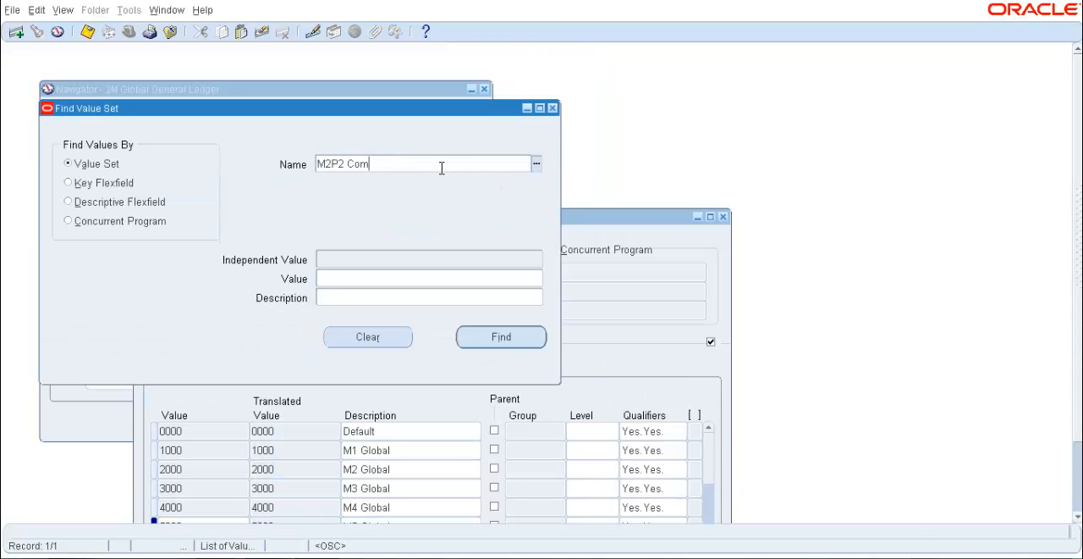
key("BackSpace")
key("BackSpace")
key("BackSpace")
key("BackSpace")
key("BackSpace")
key("BackSpace")
key("Tab")
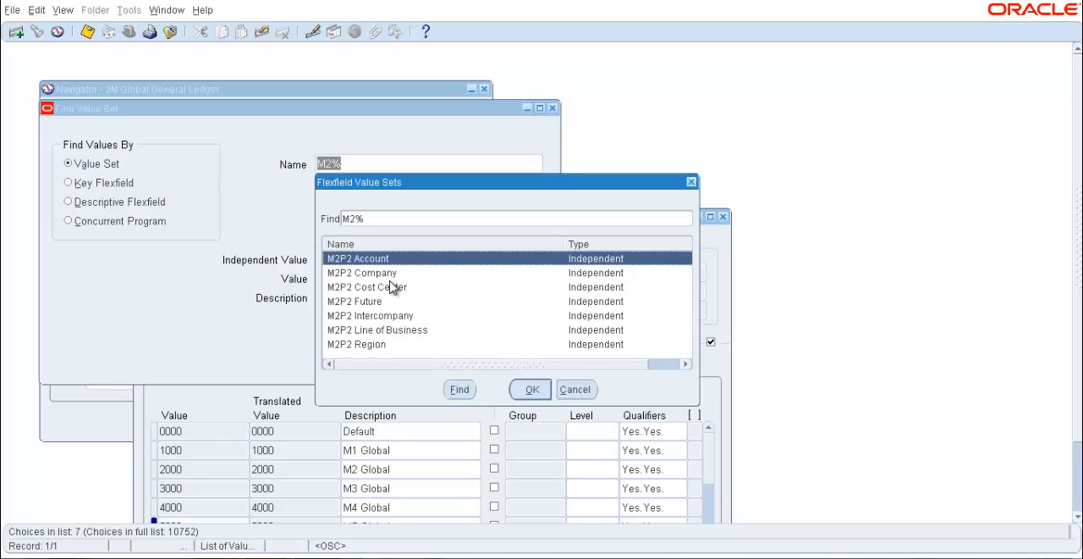
double_click(393, 287)
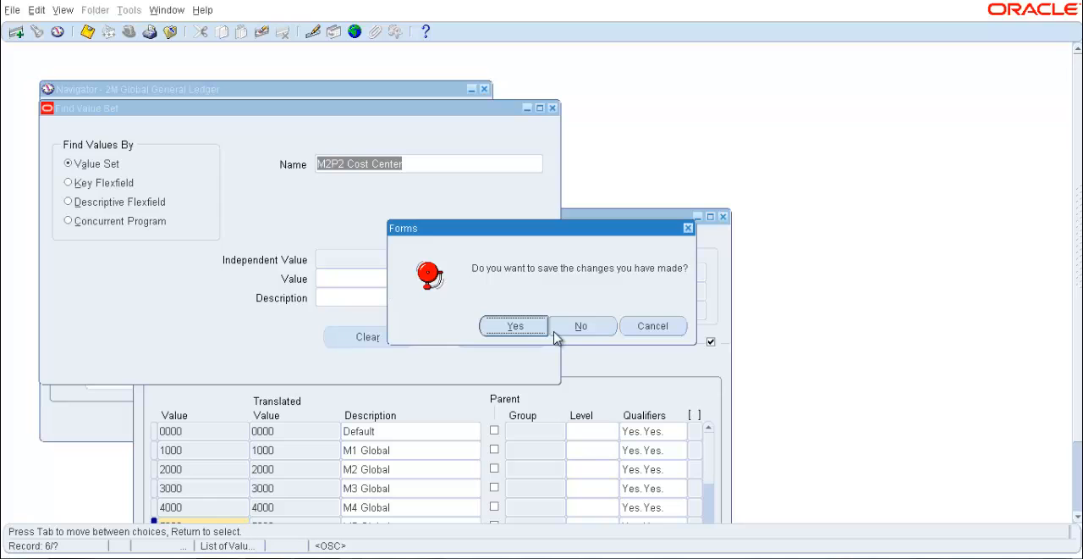
left_click(522, 326)
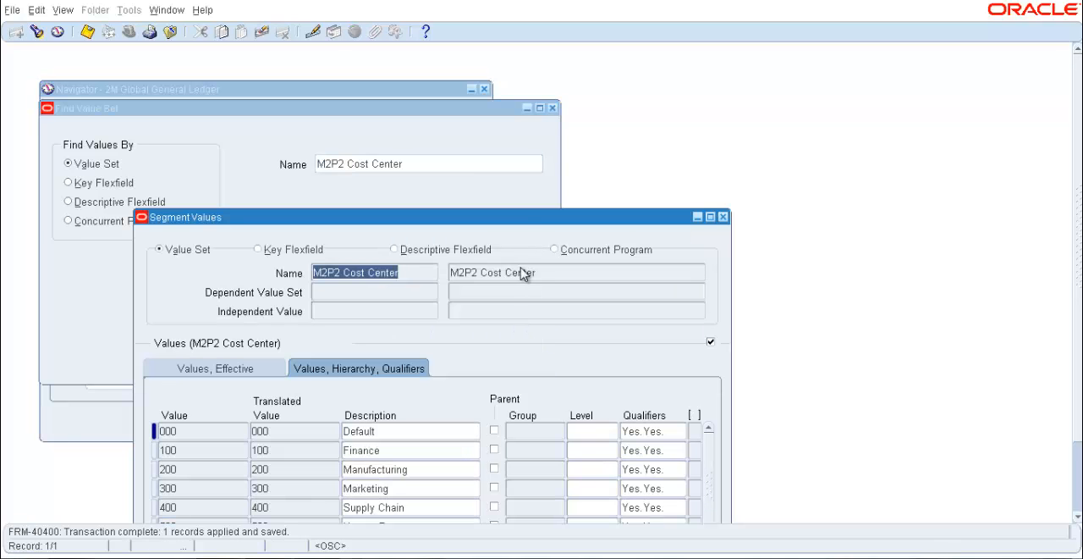
Add the value 600 with the description Sales in the empty row of the M2P2 Cost Center values
left_click_drag(534, 222, 539, 133)
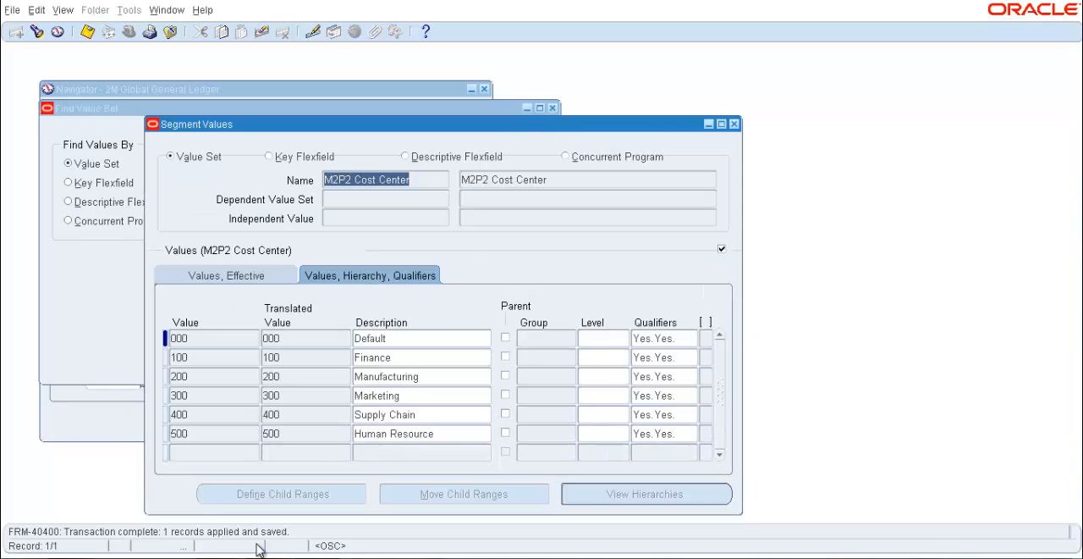
left_click(201, 453)
type("600")
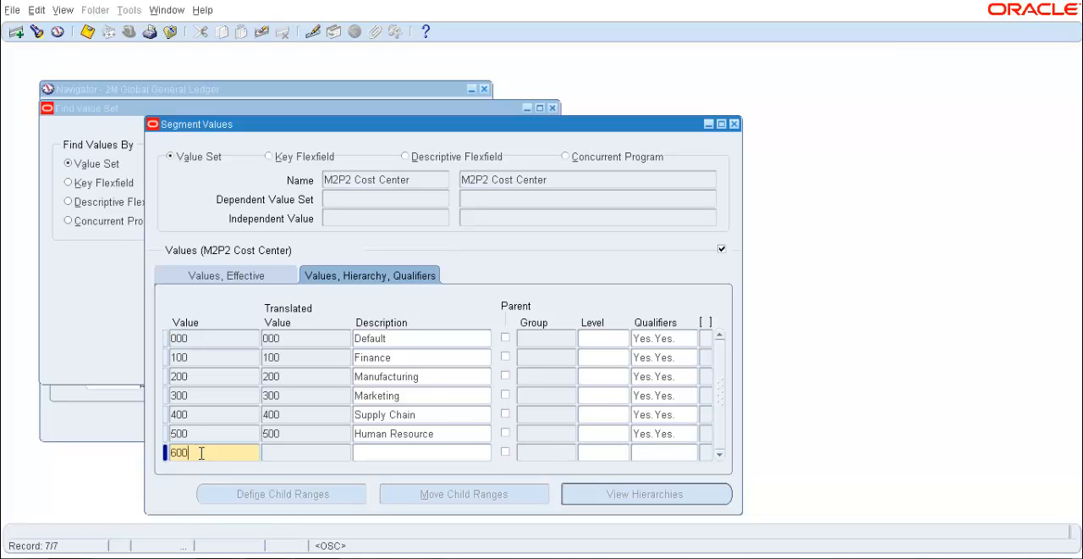
key("Tab")
type("Sale")
key("Tab")
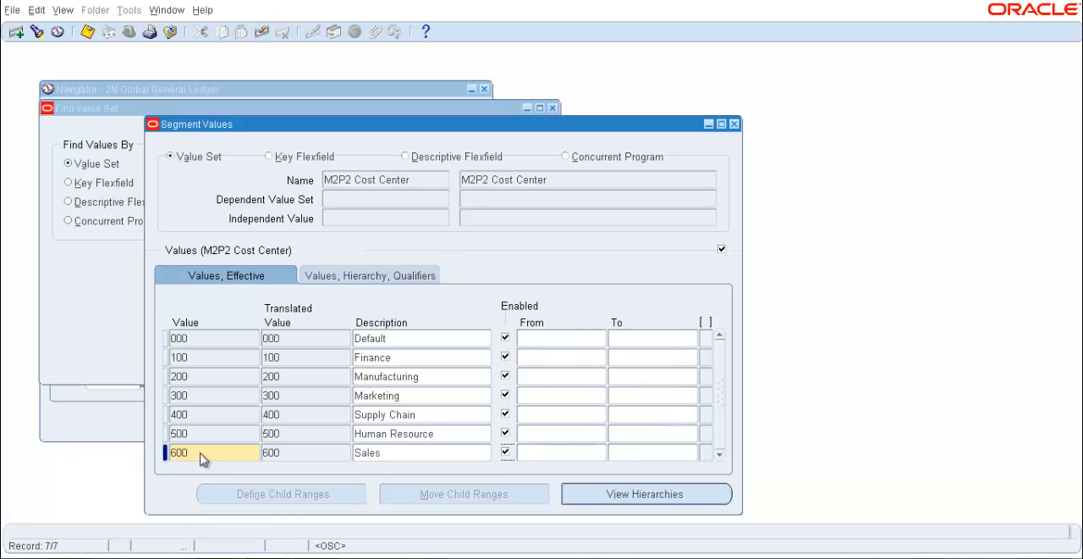
Leave the effective dates of value 600 blank and accept its segment qualifiers with Allow Budgeting and Allow Posting set to Yes
key("Tab")
key("Tab")
key("Tab")
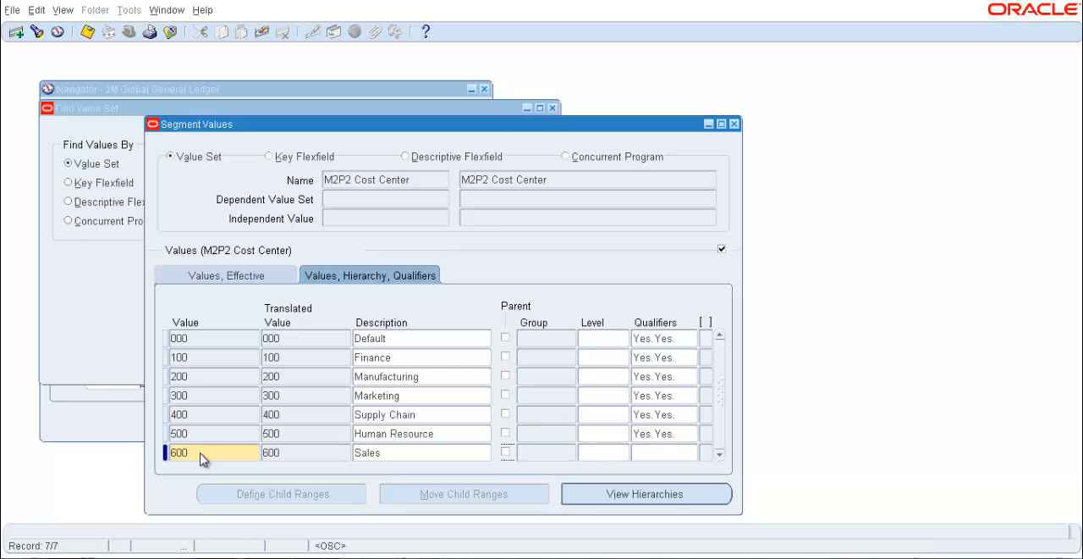
key("Tab")
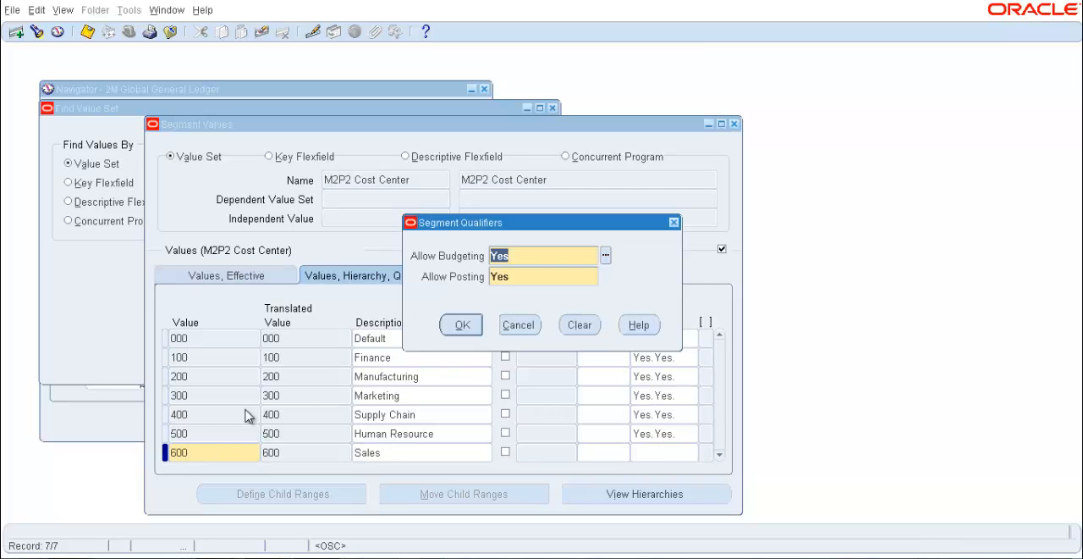
left_click(463, 327)
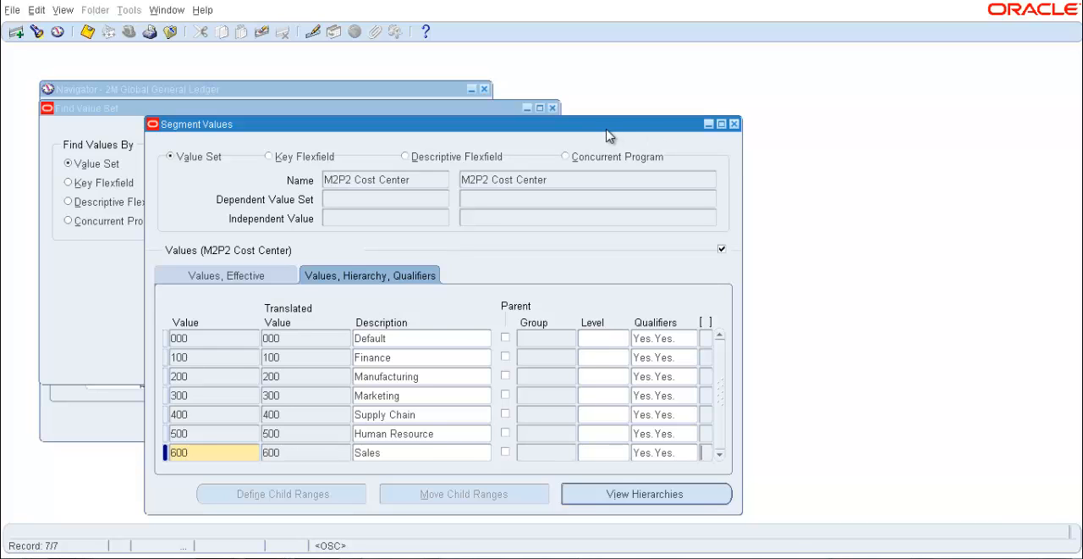
Look up value sets matching M2P2% and load M2P2 Line of Business, saving the pending cost center changes
left_click_drag(609, 137, 623, 260)
left_click(490, 164)
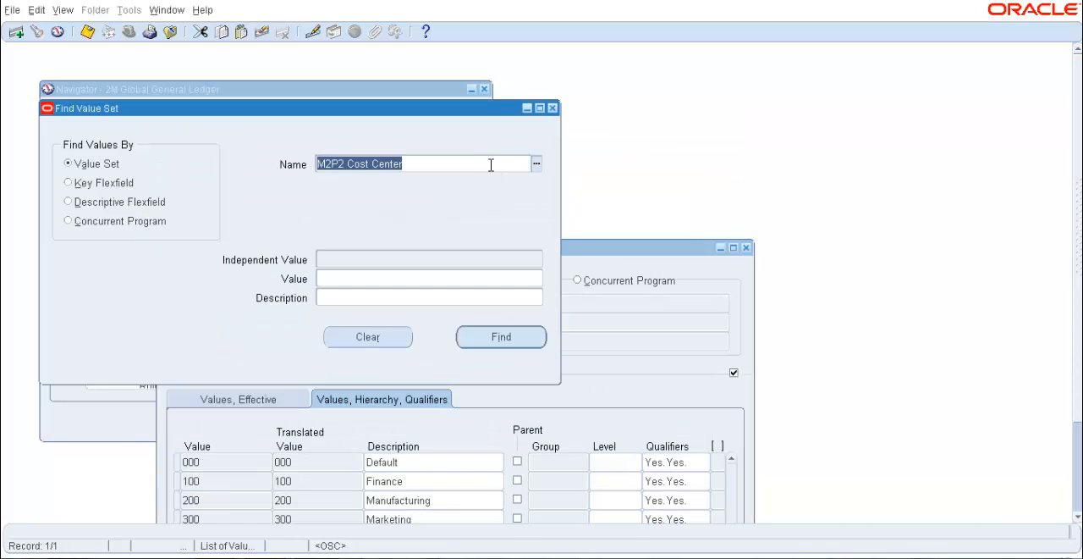
left_click(491, 165)
key("BackSpace")
key("BackSpace")
key("BackSpace")
key("BackSpace")
key("BackSpace")
key("BackSpace")
key("BackSpace")
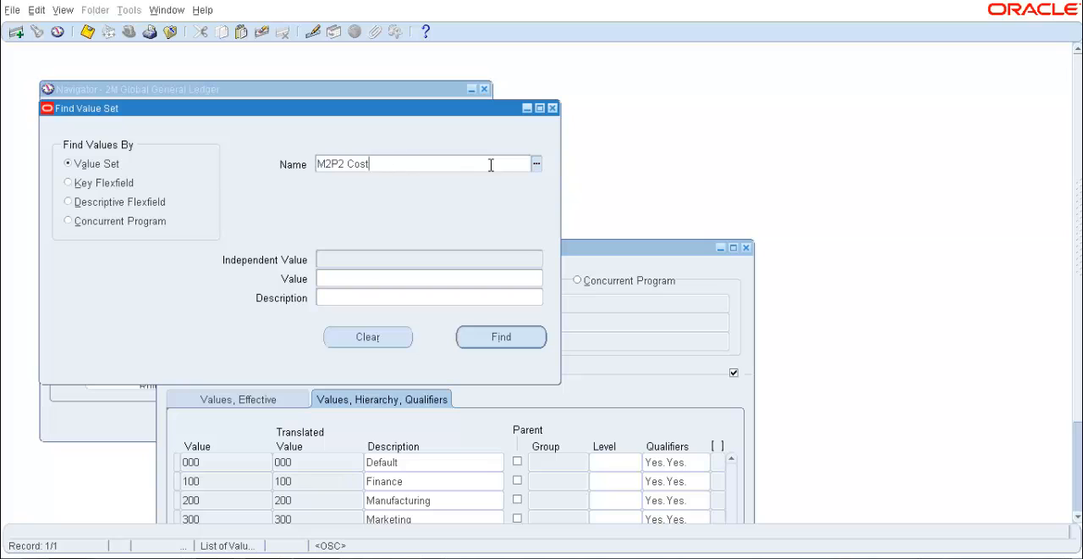
type("%")
key("ctrl+l")
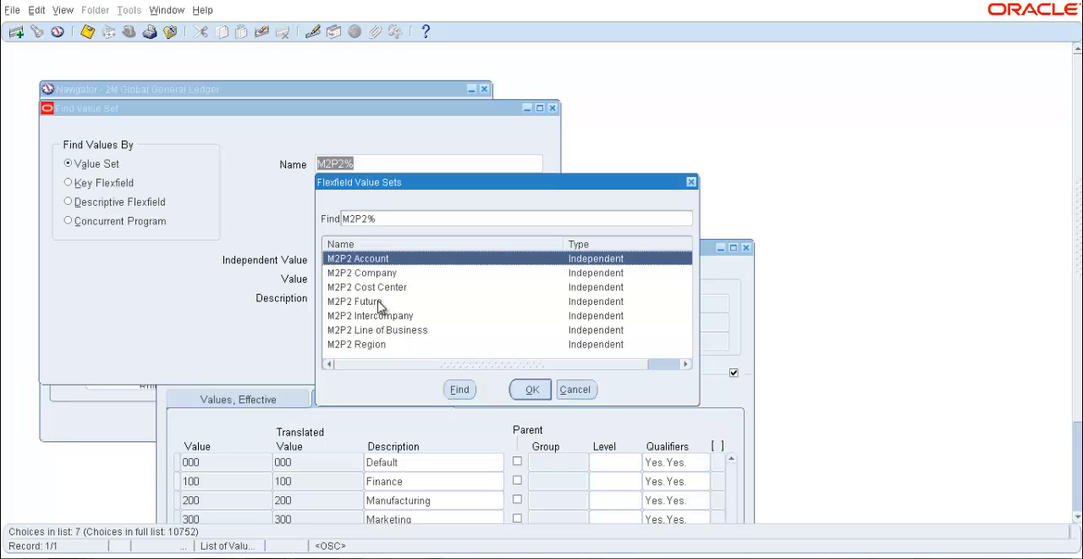
left_click(378, 304)
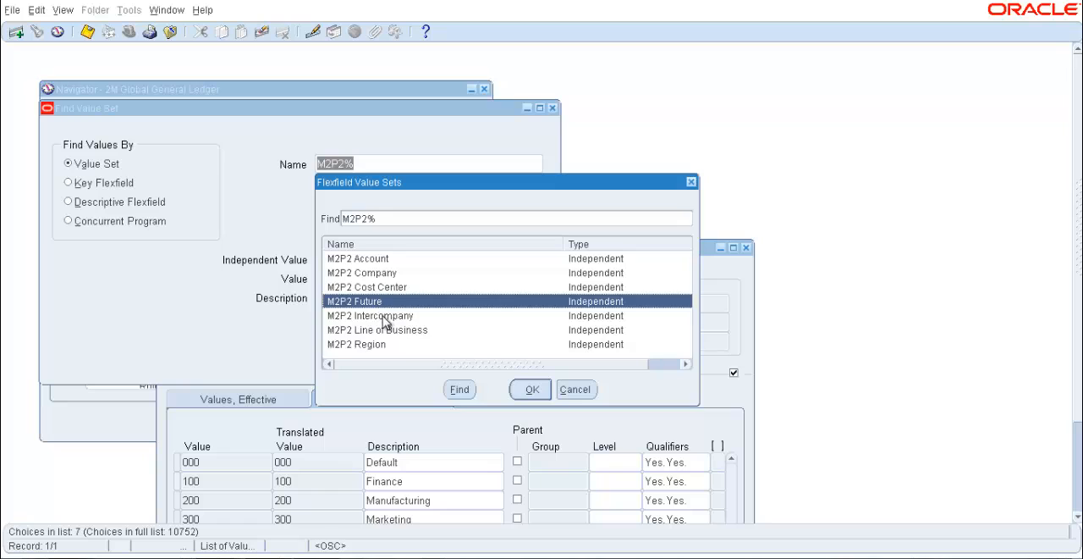
left_click(385, 318)
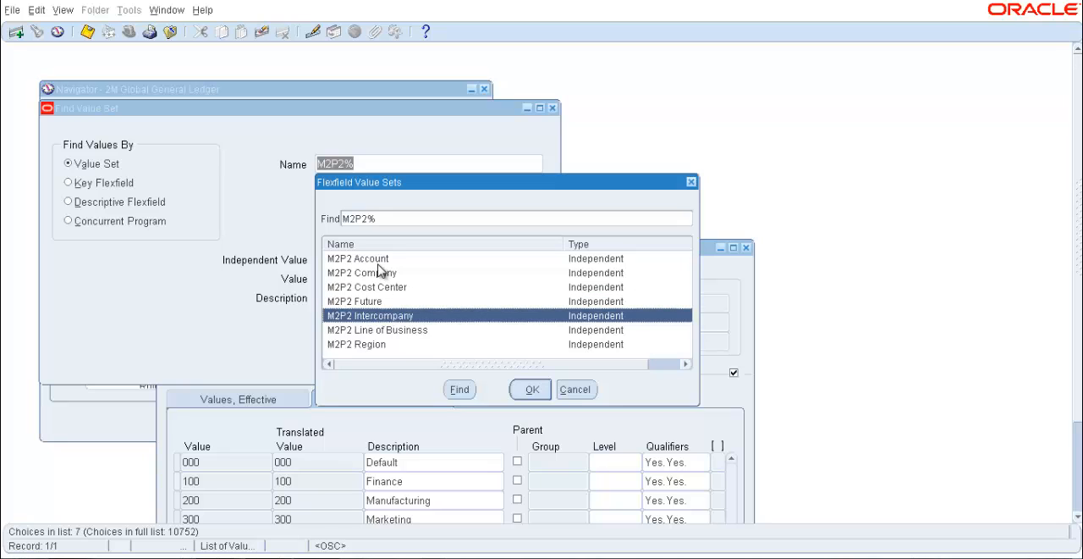
double_click(388, 330)
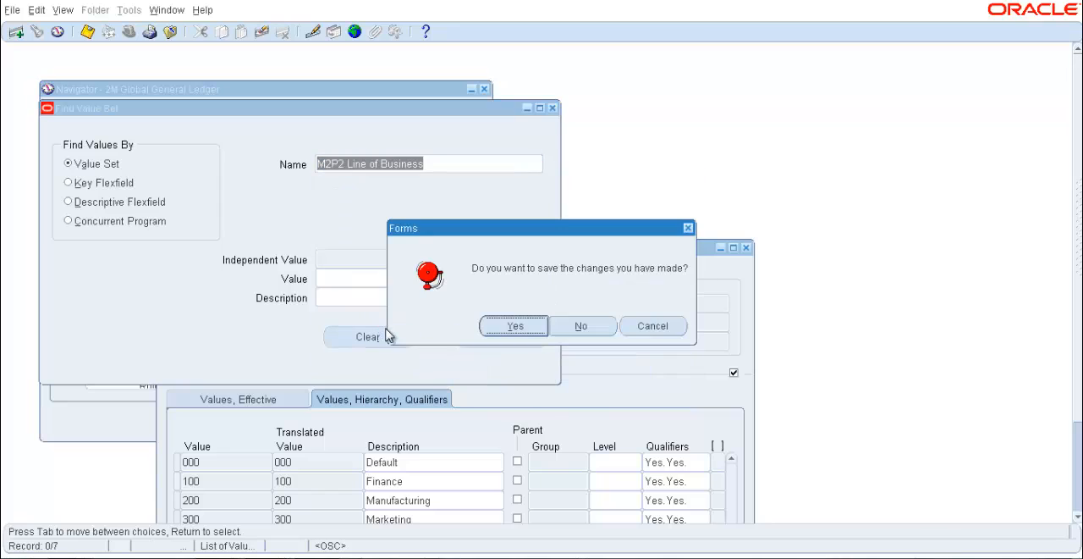
left_click(514, 325)
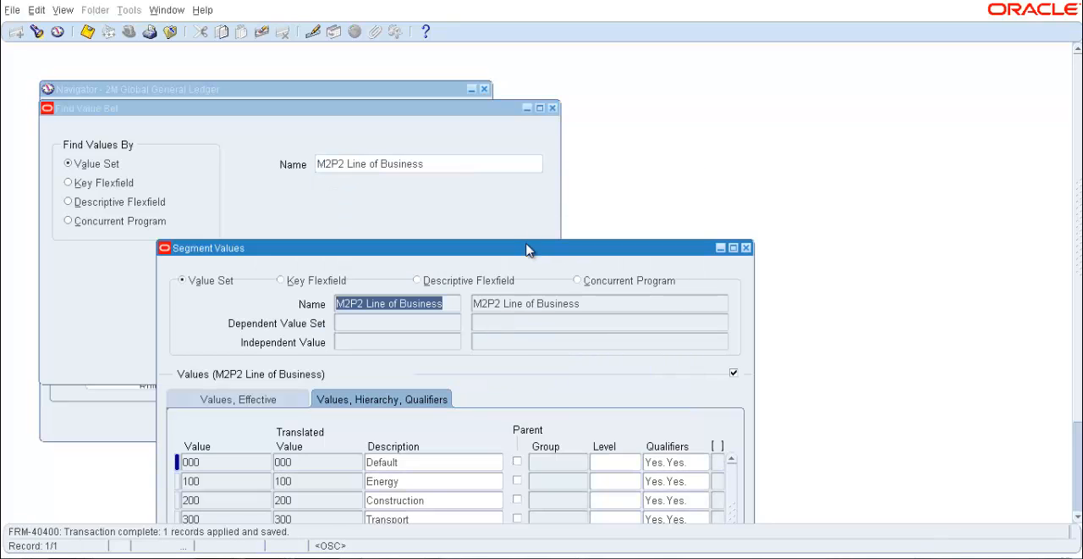
Add the value 600 with the description Medical in the empty row of the M2P2 Line of Business values
left_click_drag(528, 250, 541, 166)
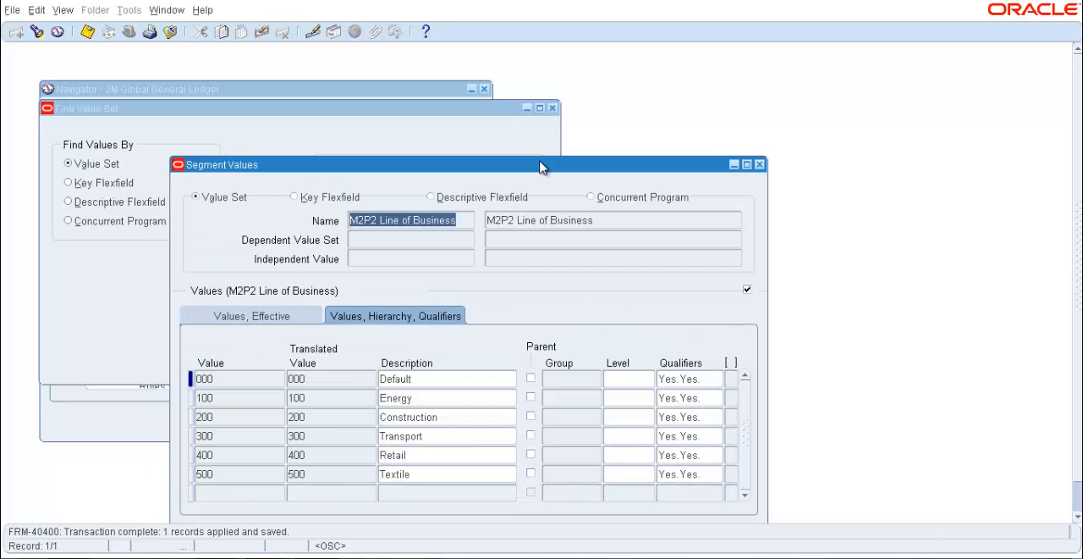
left_click(250, 492)
type("600")
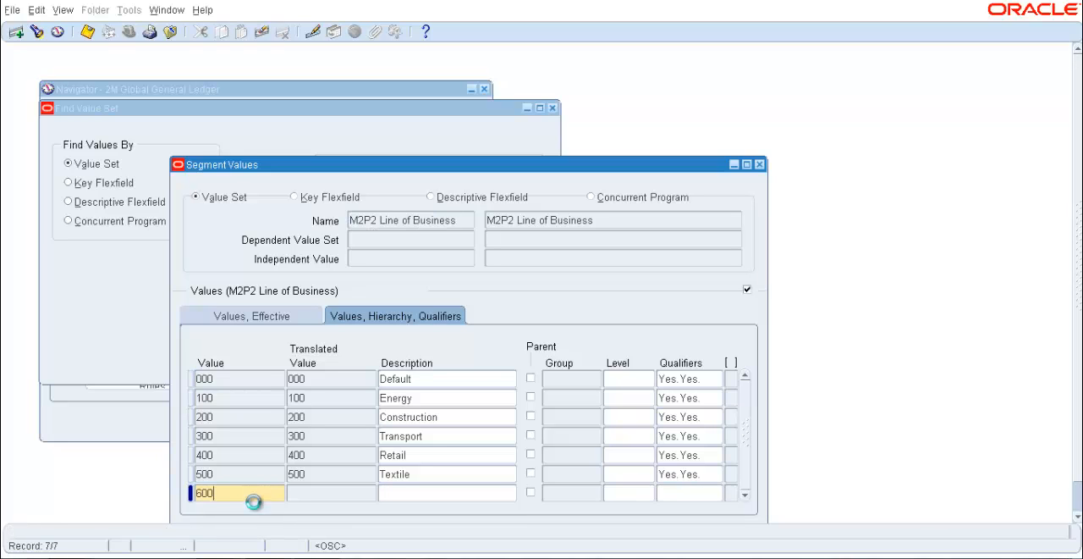
key("Tab")
type("Medical")
Leave the effective dates of the Medical value blank and accept its segment qualifiers with Allow Budgeting and Allow Posting set to Yes
key("Tab")
key("Tab")
key("Tab")
key("Tab")
key("Tab")
key("Tab")
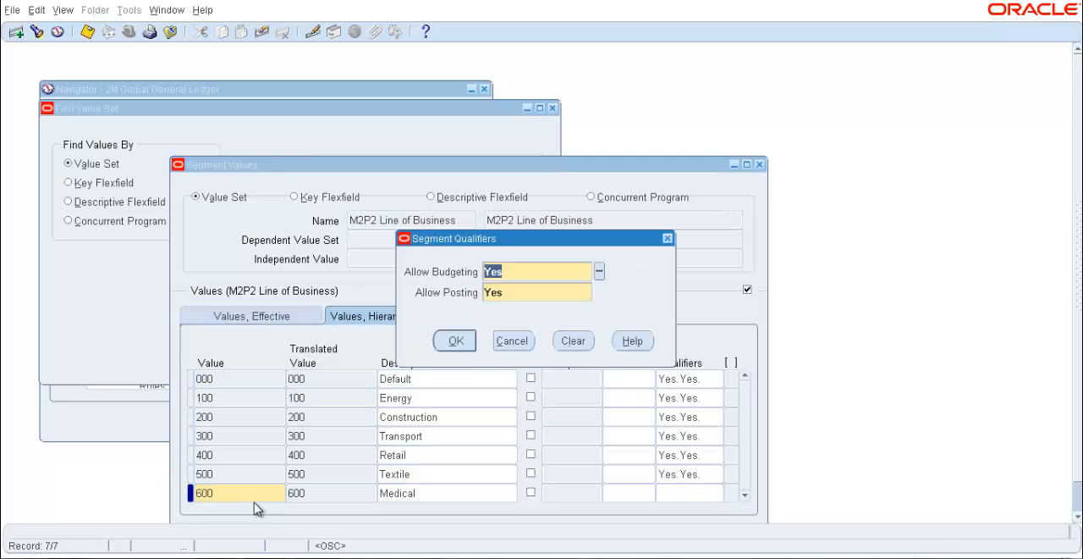
left_click(456, 340)
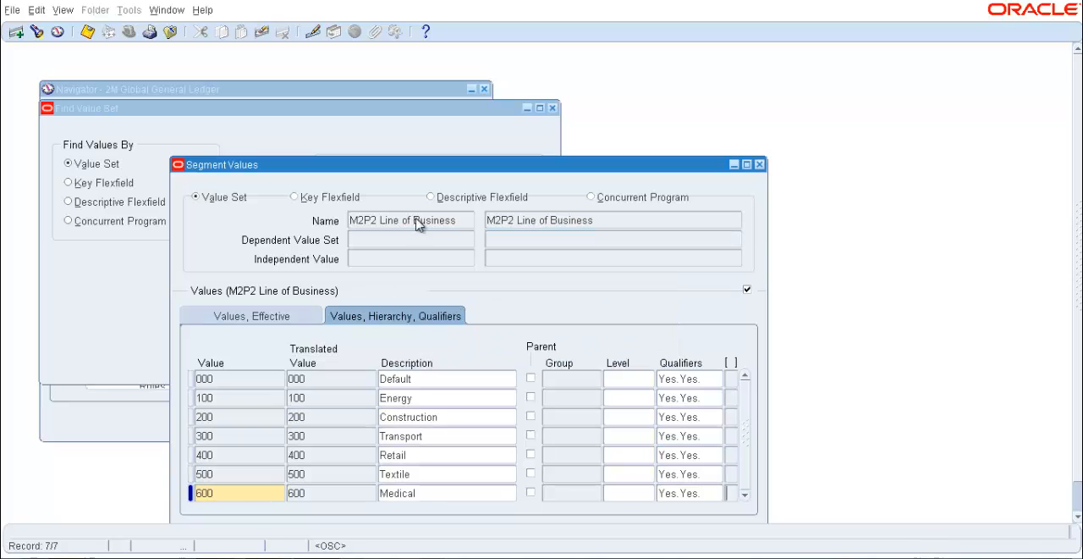
Look up value sets matching M2P2% and load M2P2 Region, saving the pending line of business changes
left_click(394, 133)
left_click(428, 164)
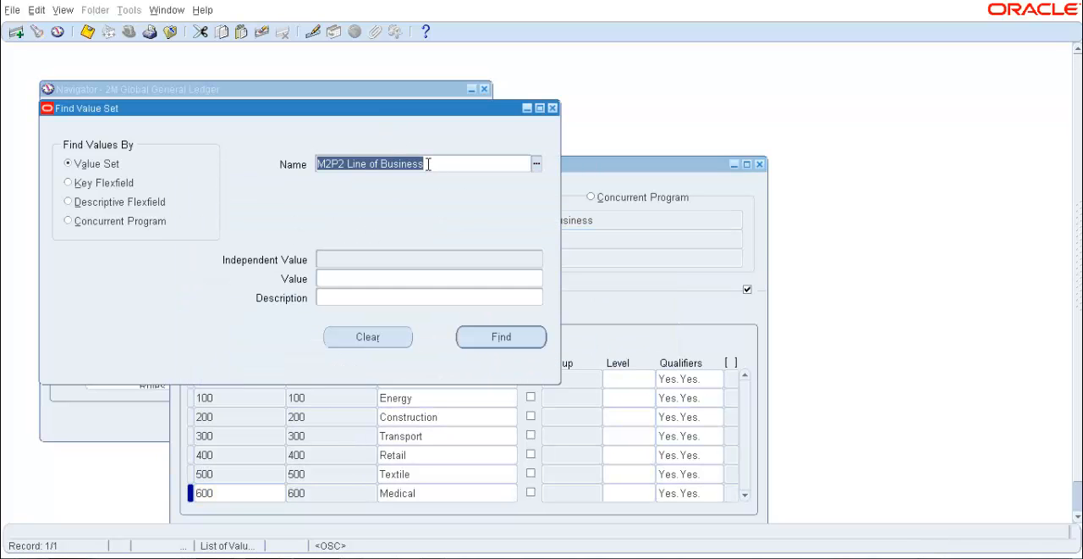
left_click(428, 164)
key("BackSpace")
key("BackSpace")
key("BackSpace")
key("BackSpace")
key("BackSpace")
key("BackSpace")
key("BackSpace")
key("BackSpace")
key("BackSpace")
key("BackSpace")
key("BackSpace")
key("BackSpace")
key("BackSpace")
key("BackSpace")
key("BackSpace")
key("BackSpace")
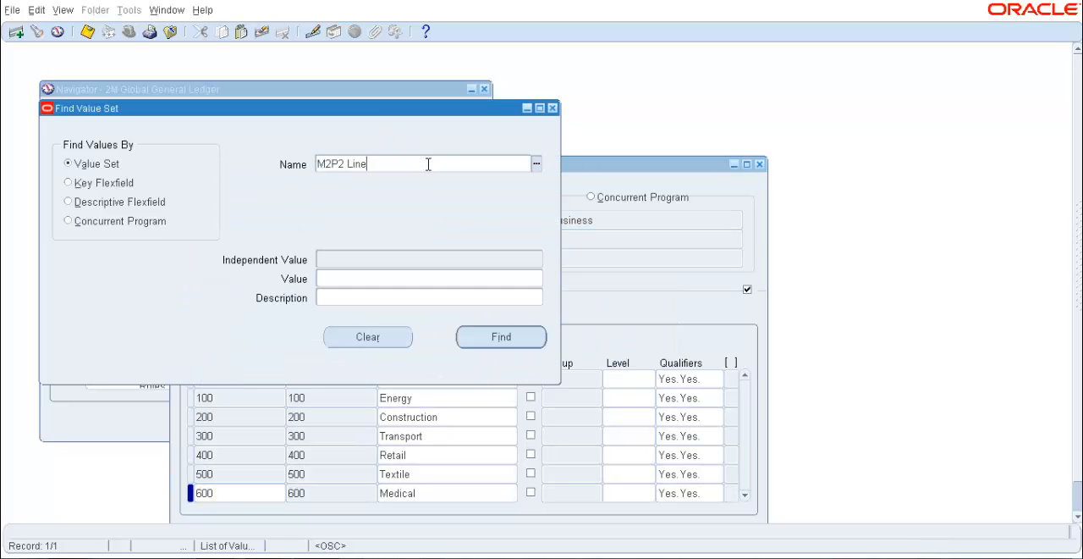
type("%")
key("Tab")
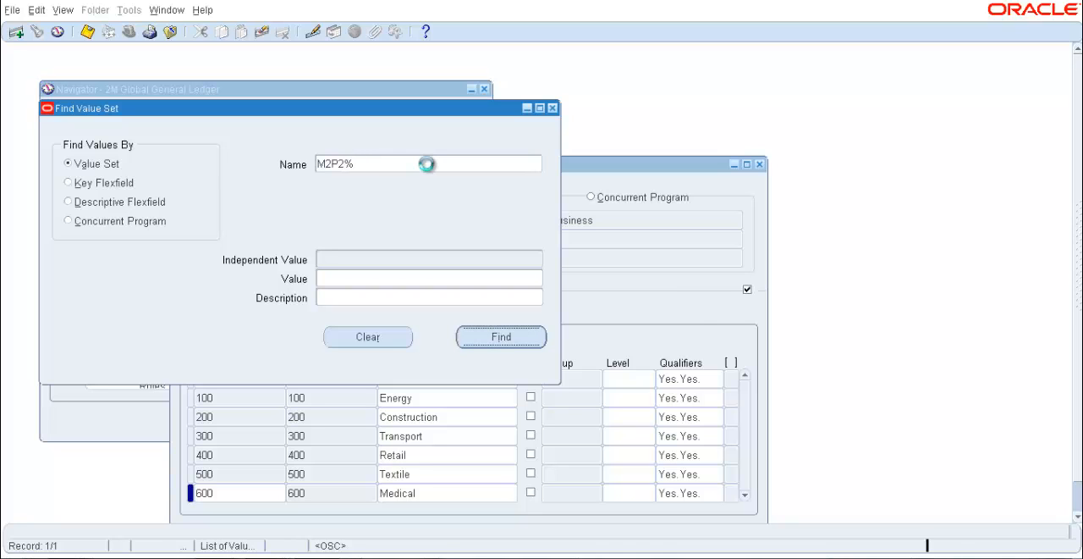
double_click(385, 344)
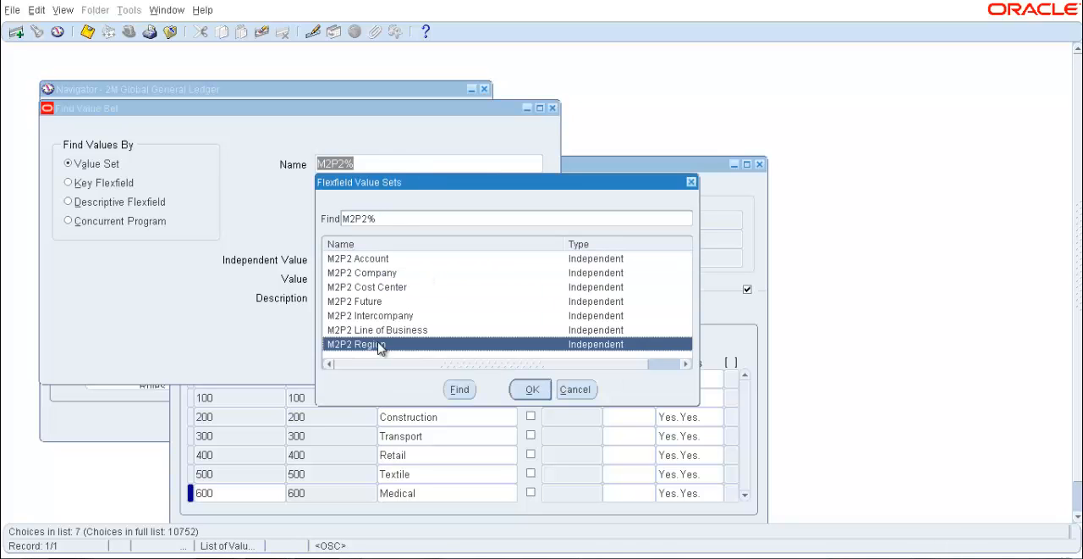
left_click(513, 326)
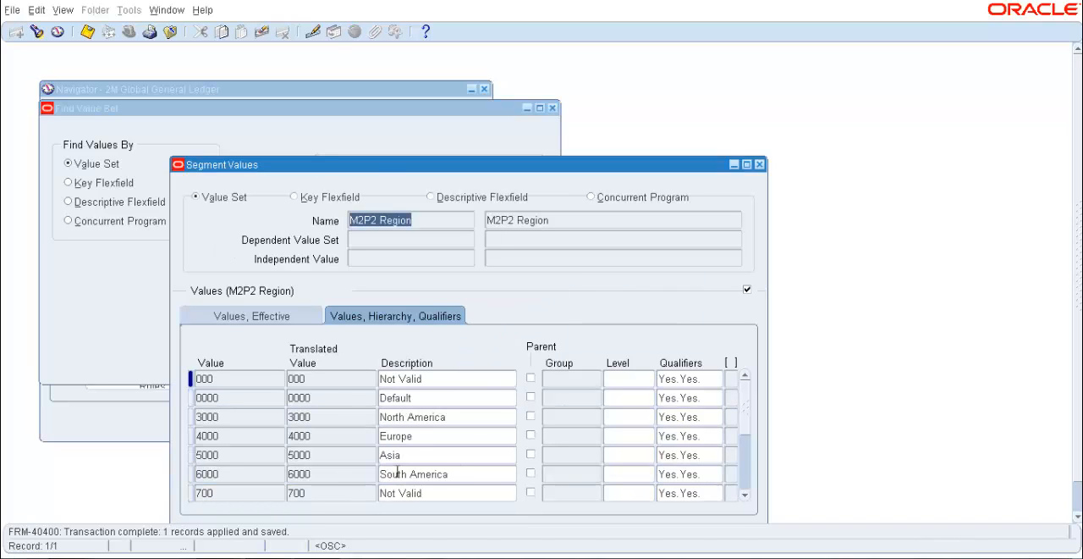
Insert a new row below value 6000 in the M2P2 Region values and enter 7000 with the description Australia
left_click(284, 474)
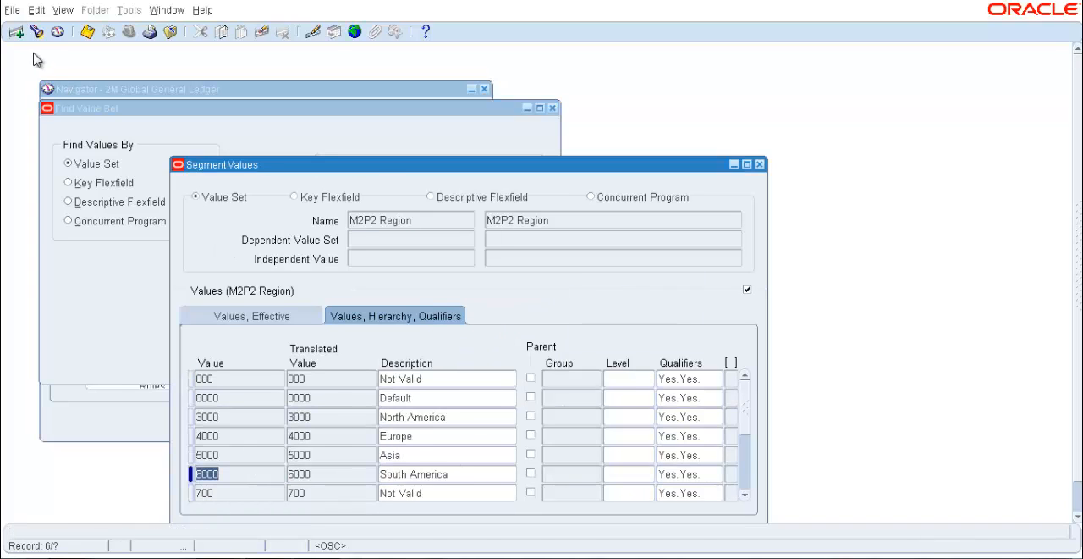
left_click(16, 31)
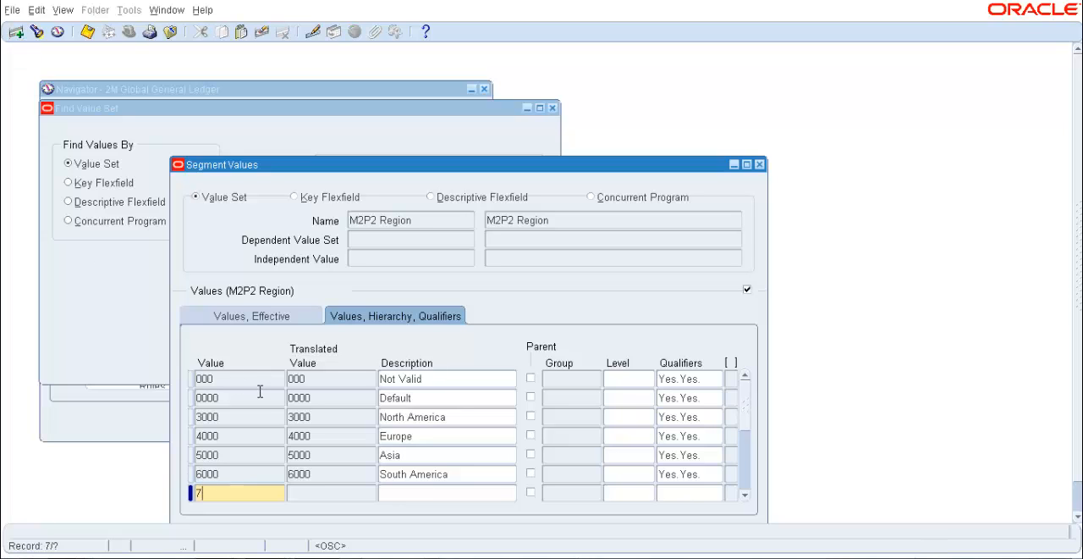
type("700")
key("Tab")
type("Aust")
Accept the segment qualifiers of value 7000 with Allow Budgeting and Allow Posting set to Yes, and save the region values
key("Tab")
key("Tab")
key("Tab")
key("Tab")
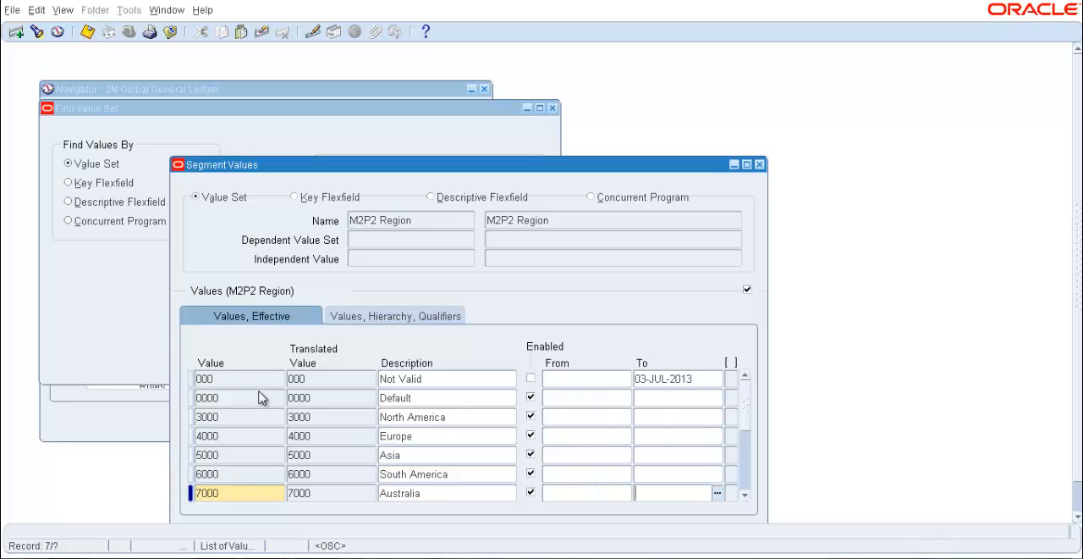
key("Tab")
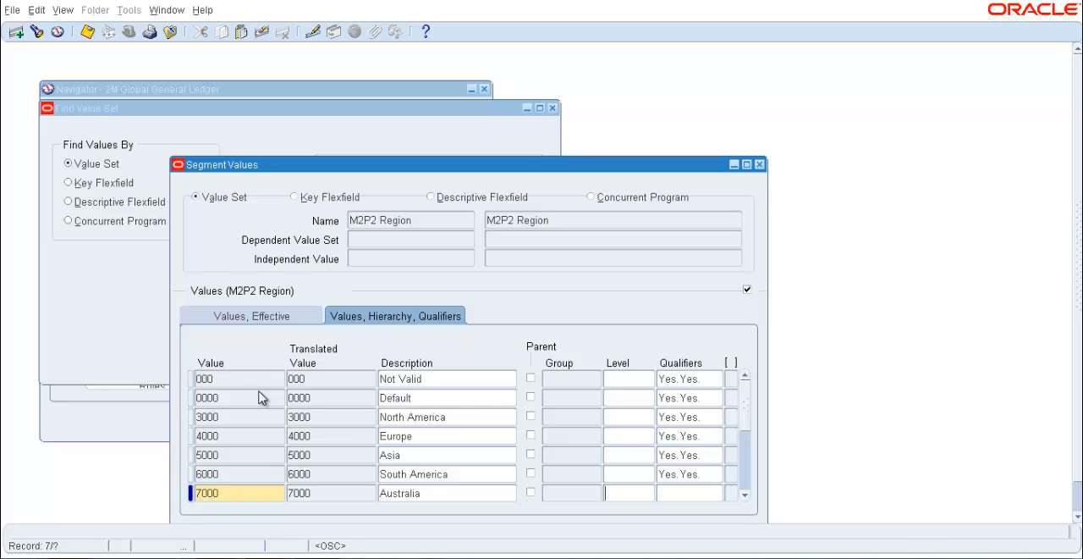
key("Tab")
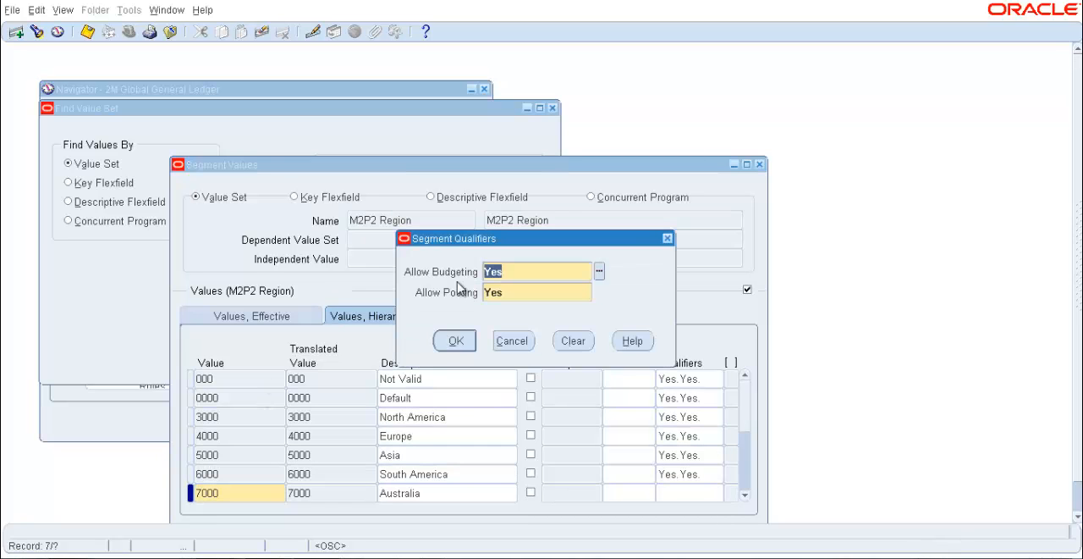
left_click(462, 342)
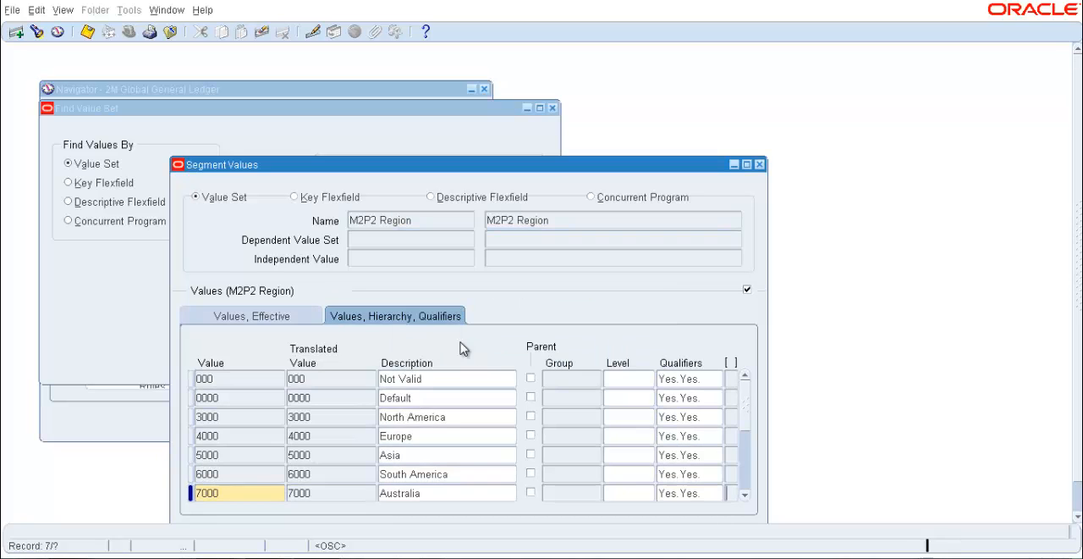
left_click(87, 32)
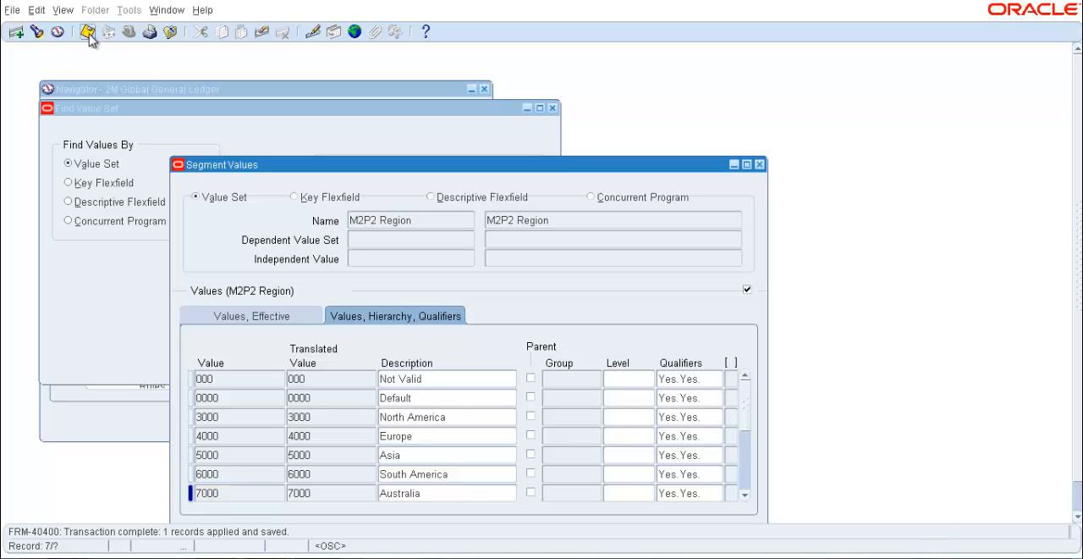
Close the segment values and check the status of all own concurrent requests from the last 7 days, refreshing the list
left_click(759, 164)
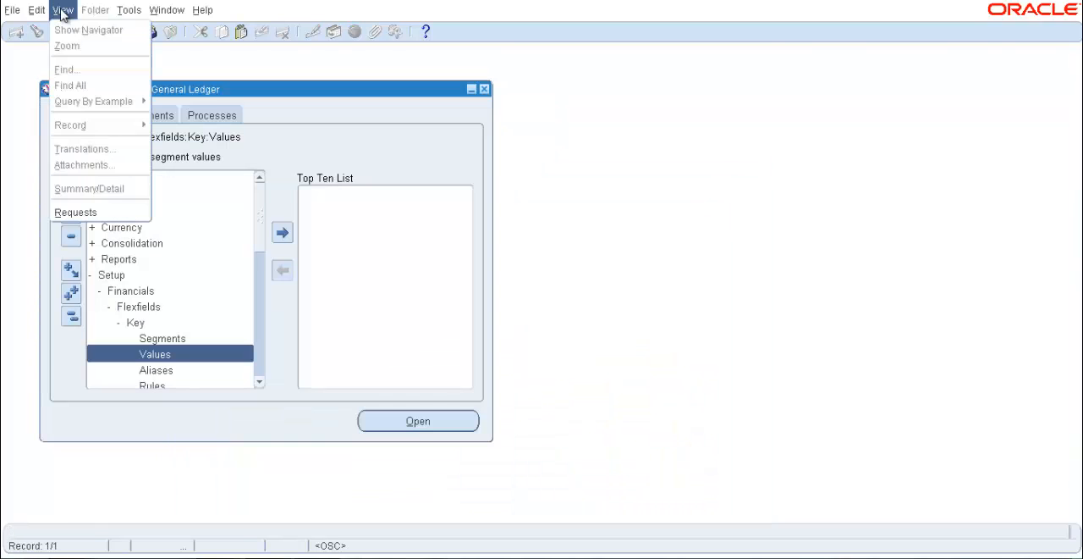
left_click(75, 211)
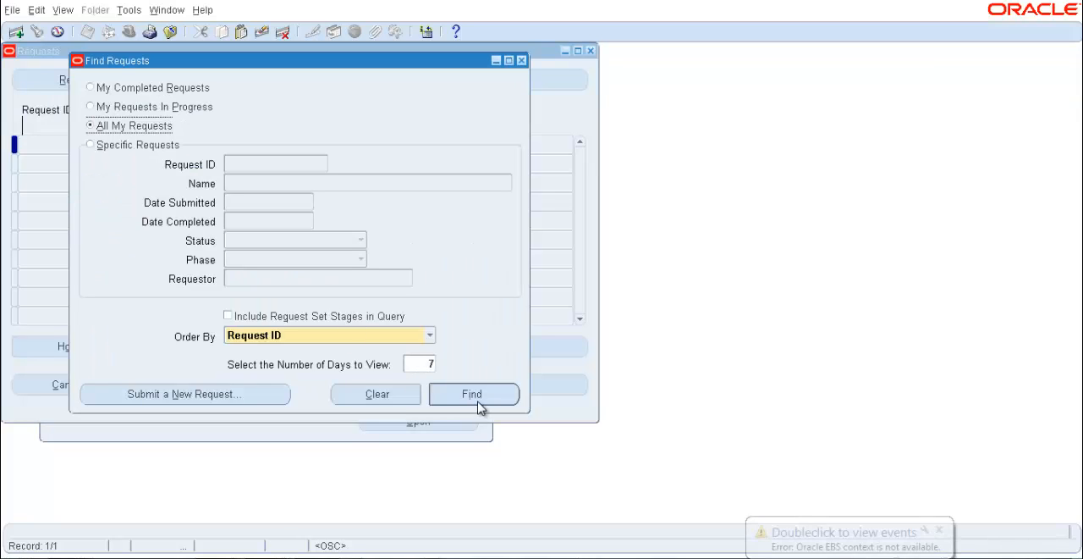
left_click(474, 396)
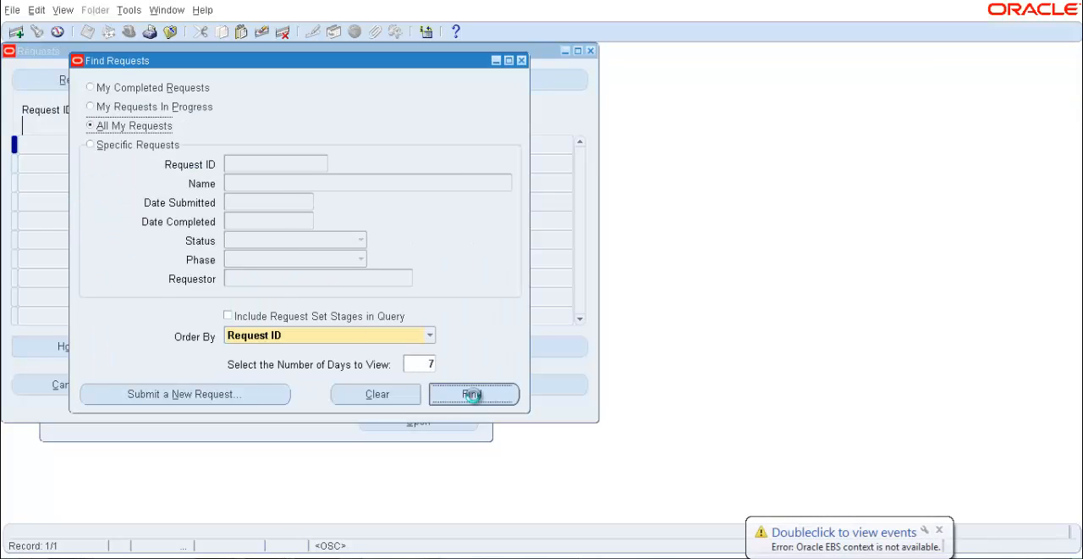
left_click(114, 80)
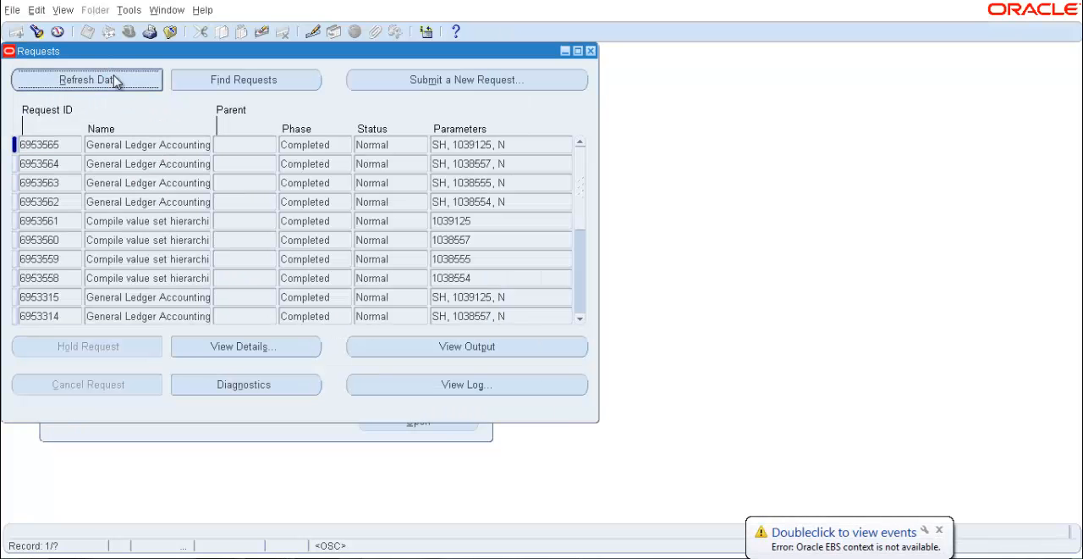
left_click(590, 51)
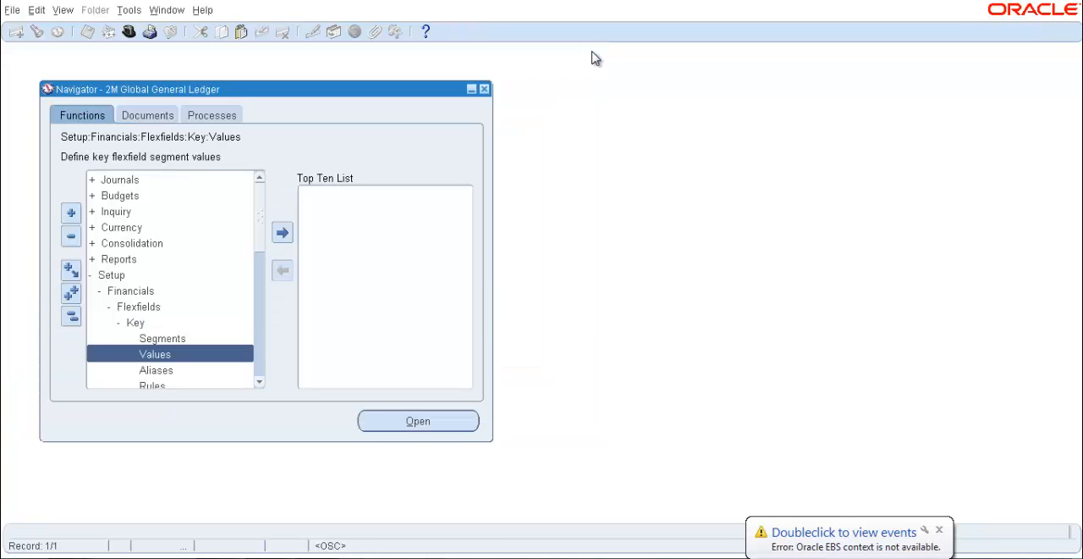
Create a new journal from the journal entry function and open the account segments of its first line
double_click(157, 181)
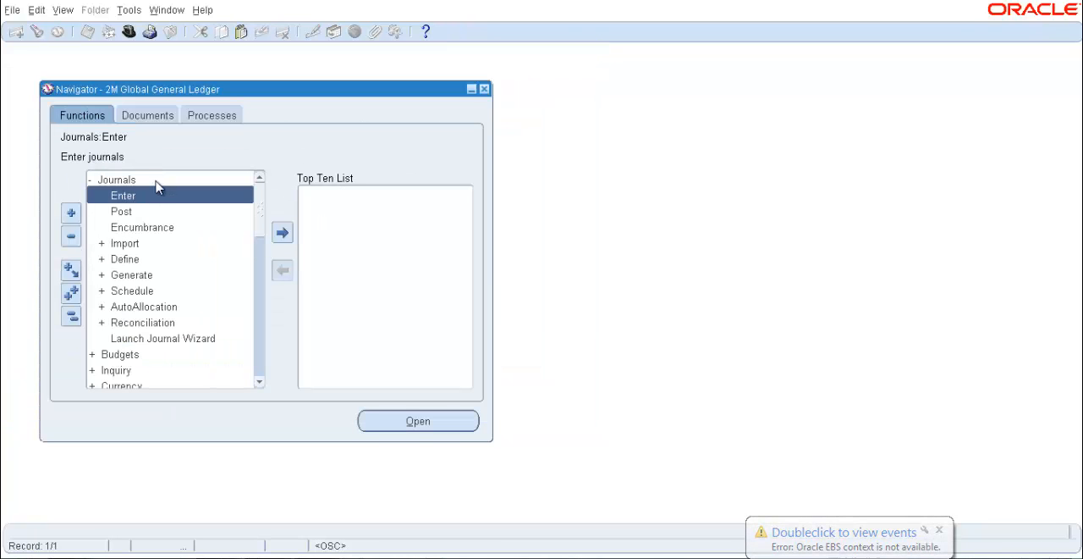
double_click(157, 197)
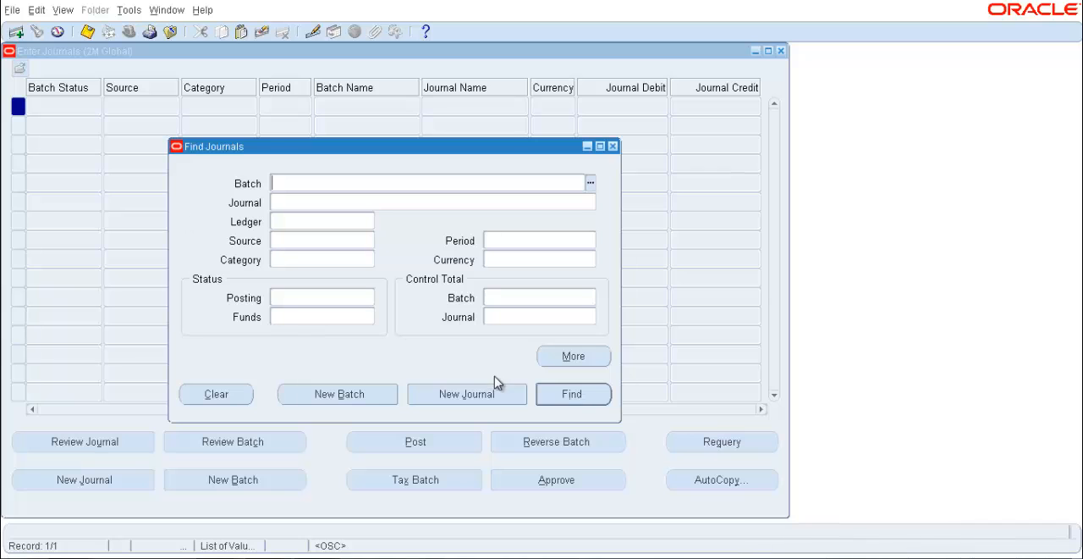
left_click(484, 396)
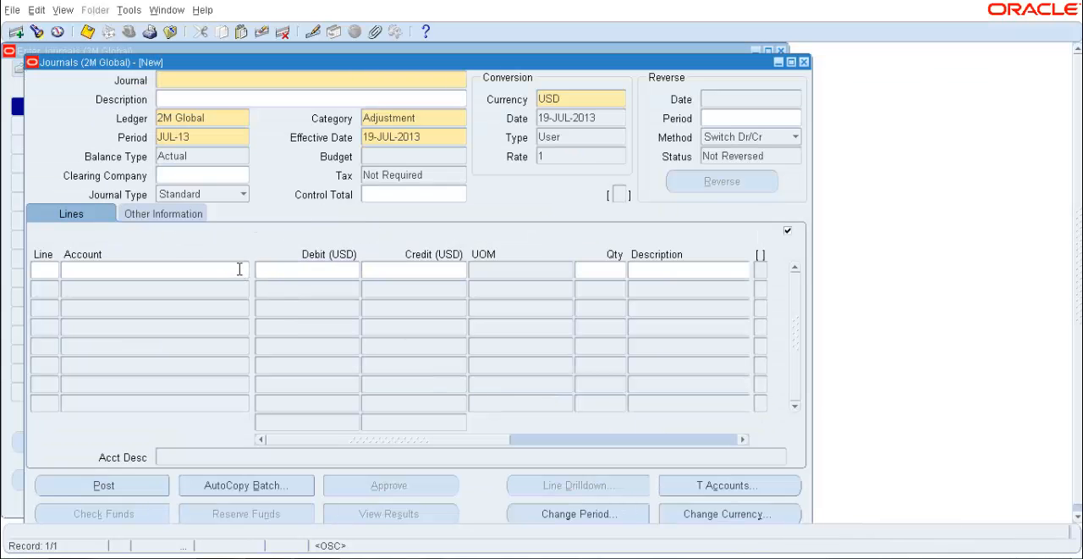
left_click(240, 269)
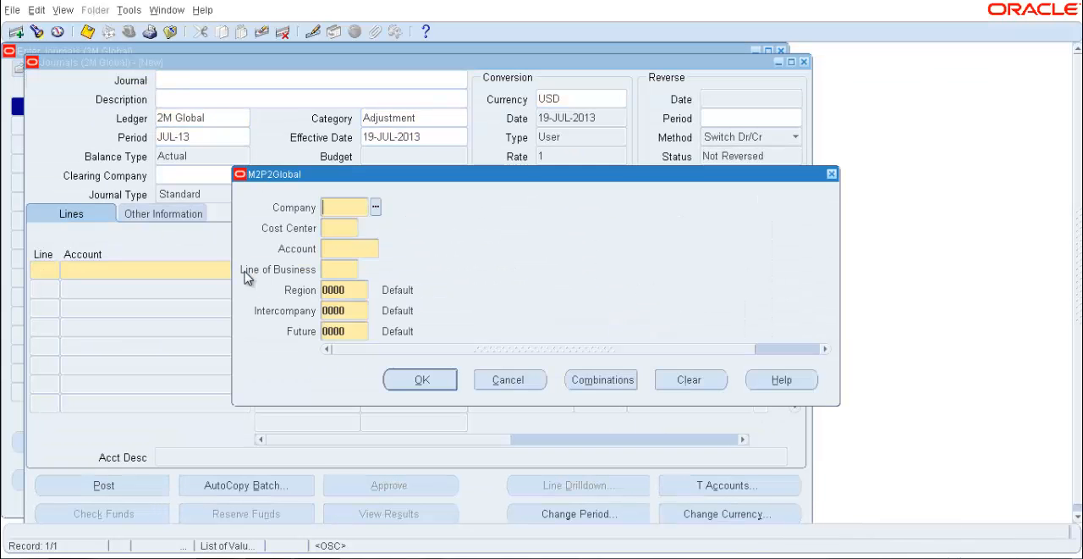
Check the list of available Company values for the new company 5000 M5 Global, leaving the segment empty
left_click(375, 208)
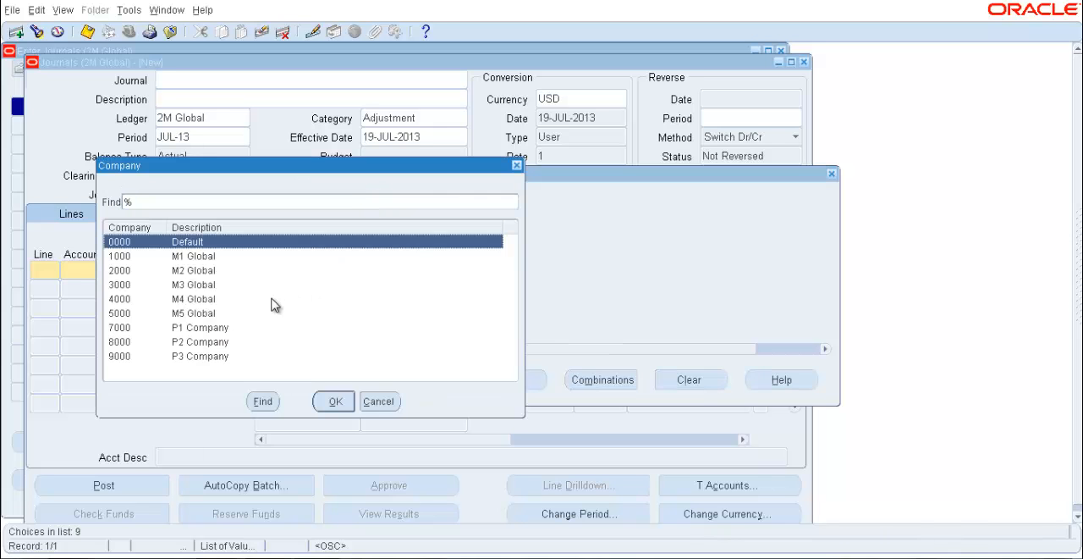
left_click(208, 314)
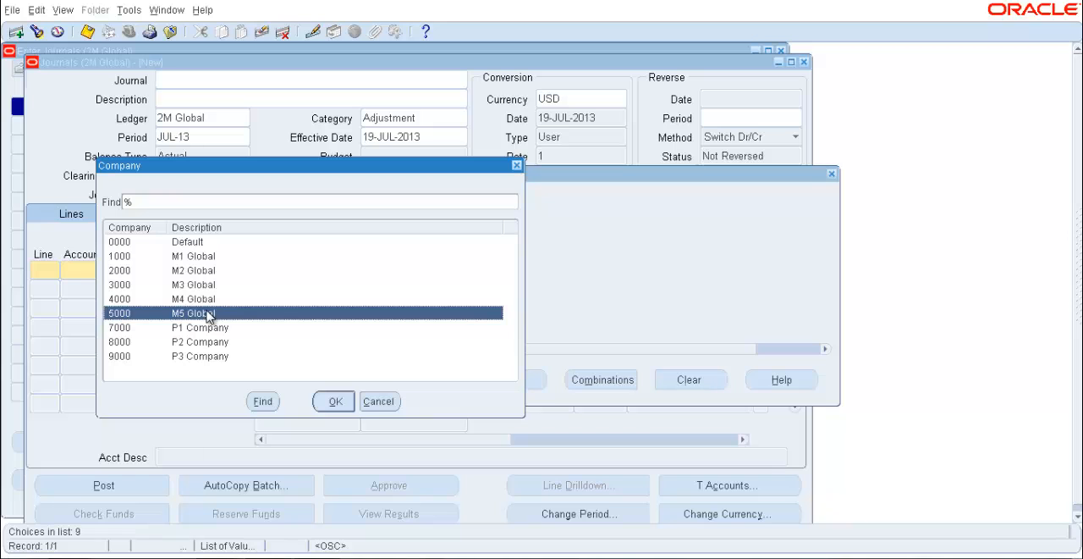
left_click(517, 165)
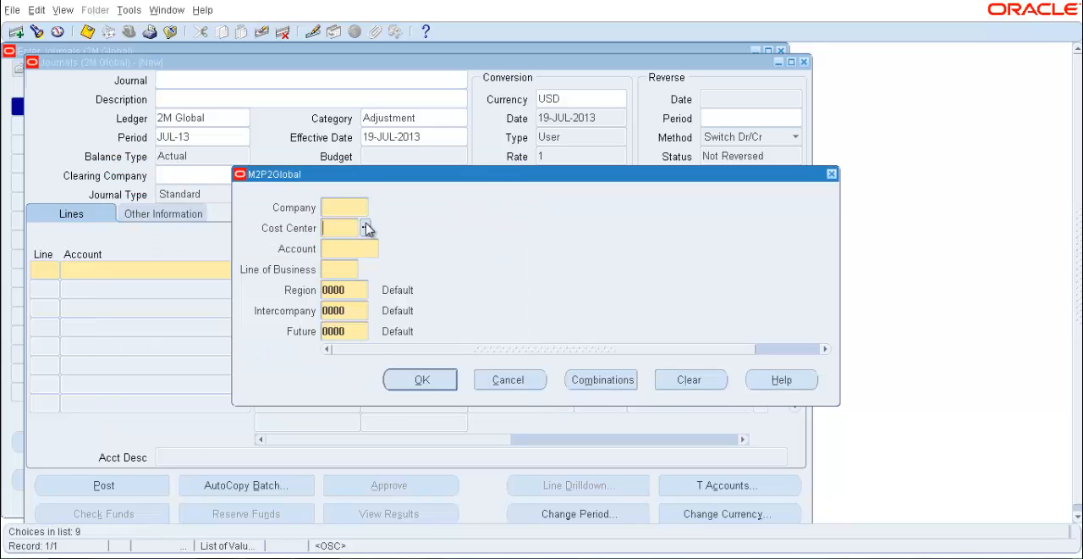
Check the list of available Cost Center values for the new cost center 600 Sales, leaving the segment empty
left_click(366, 229)
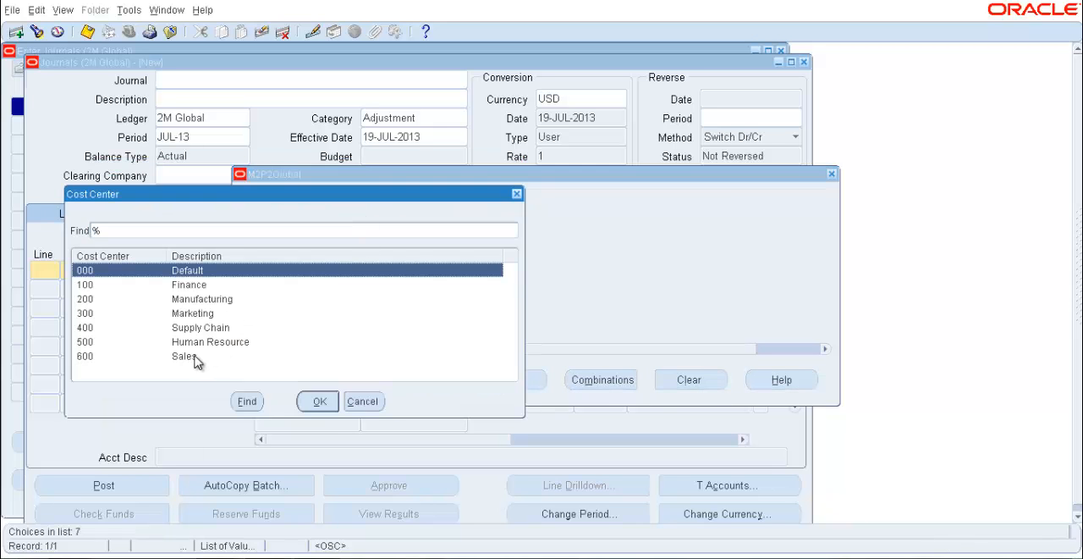
left_click(195, 358)
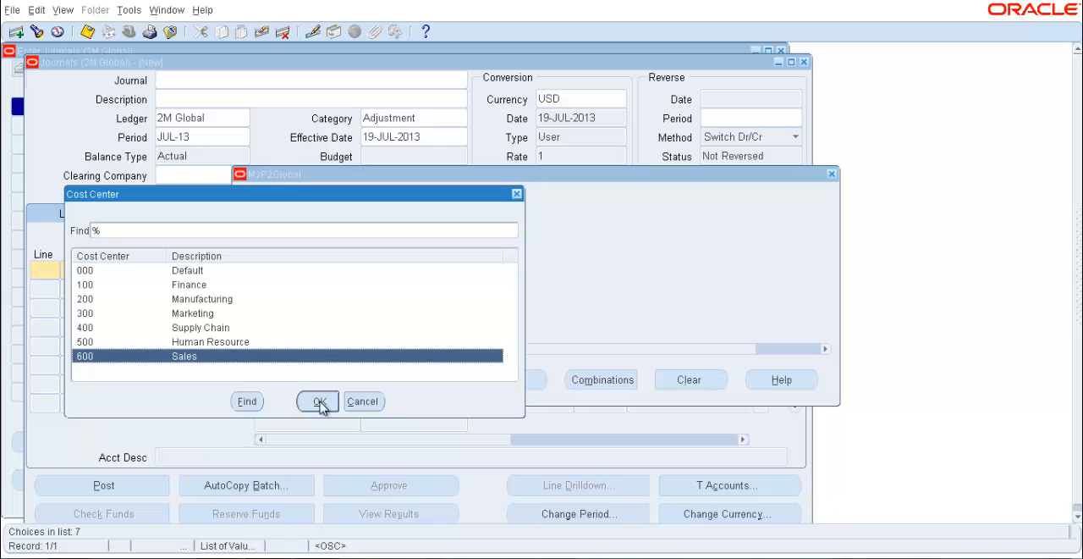
left_click(517, 194)
Check the list of available Line of Business values for the new value 600 Medical, leaving the segment empty
left_click(368, 248)
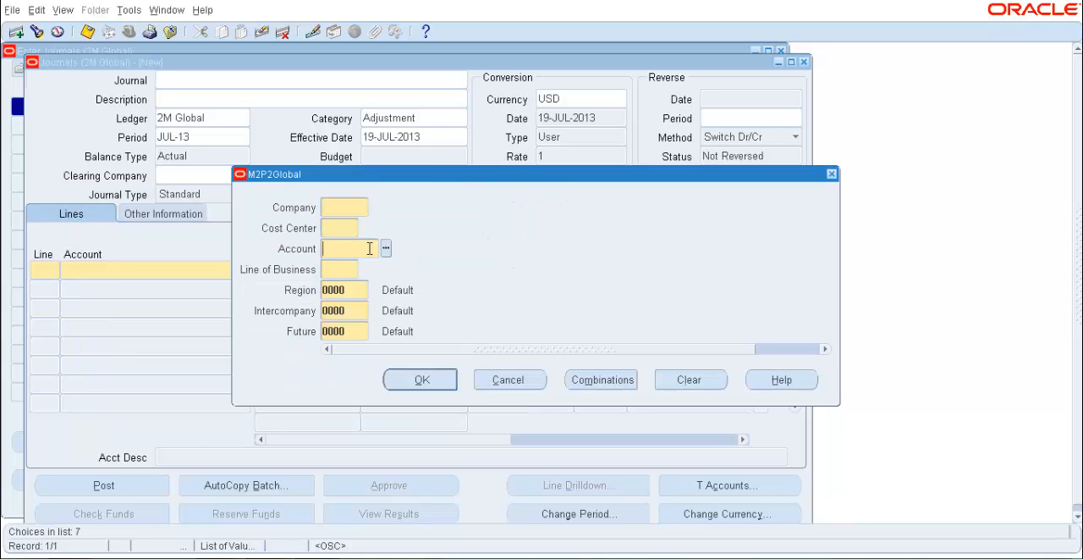
left_click(351, 270)
left_click(364, 269)
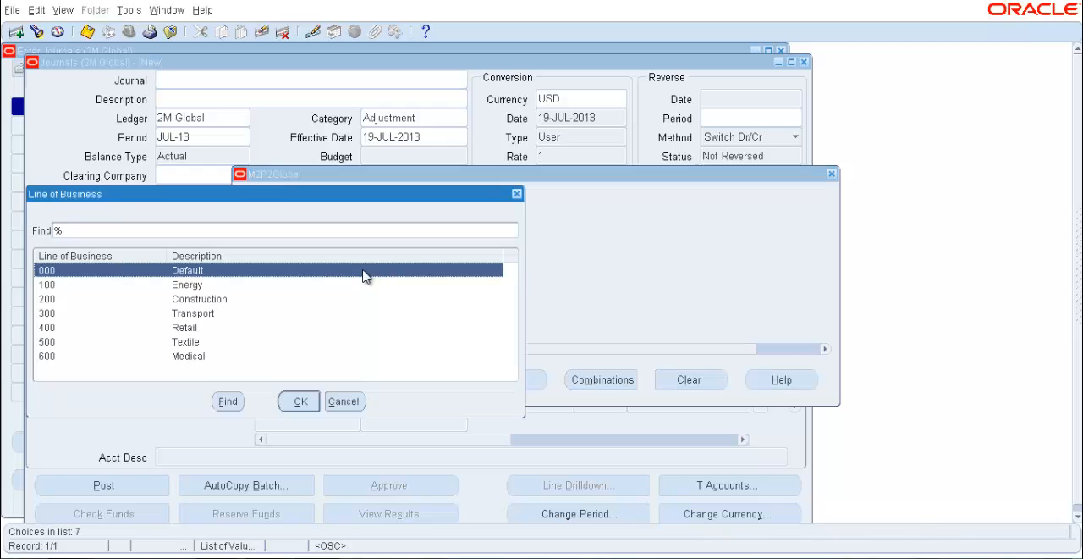
left_click(192, 358)
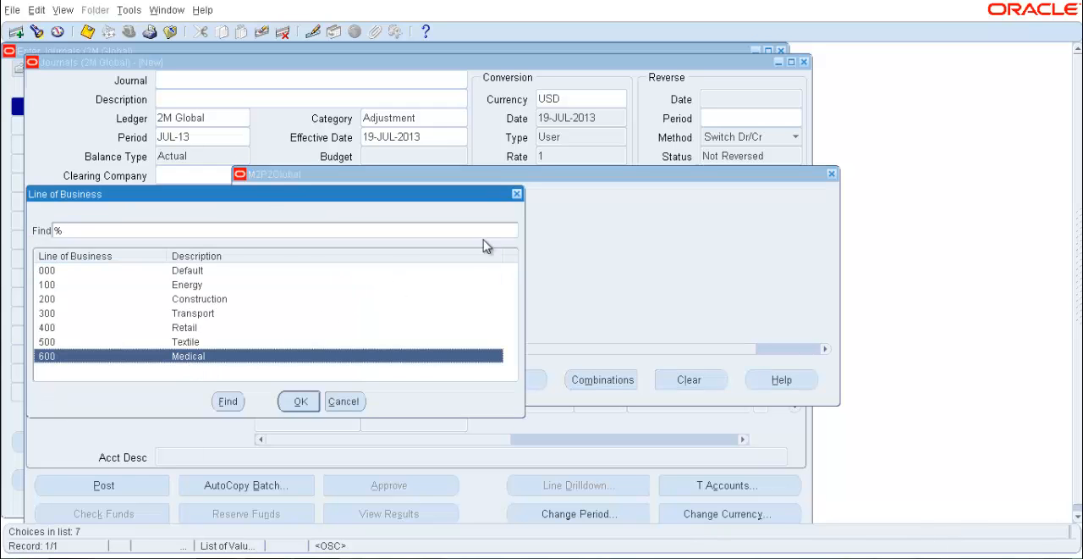
left_click(517, 193)
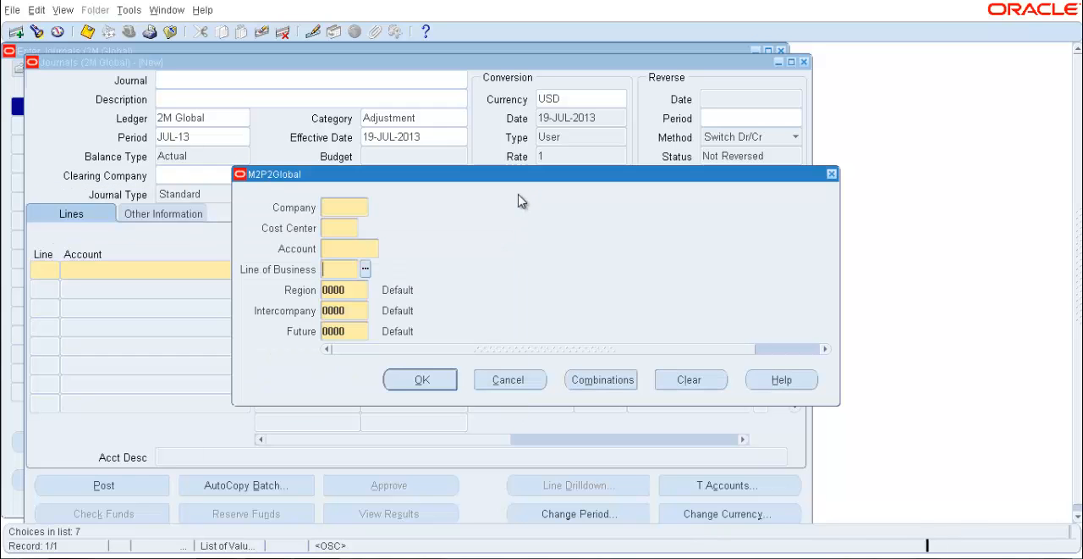
Check the list of available Region values for the new region 7000 Australia
left_click(372, 292)
left_click(375, 291)
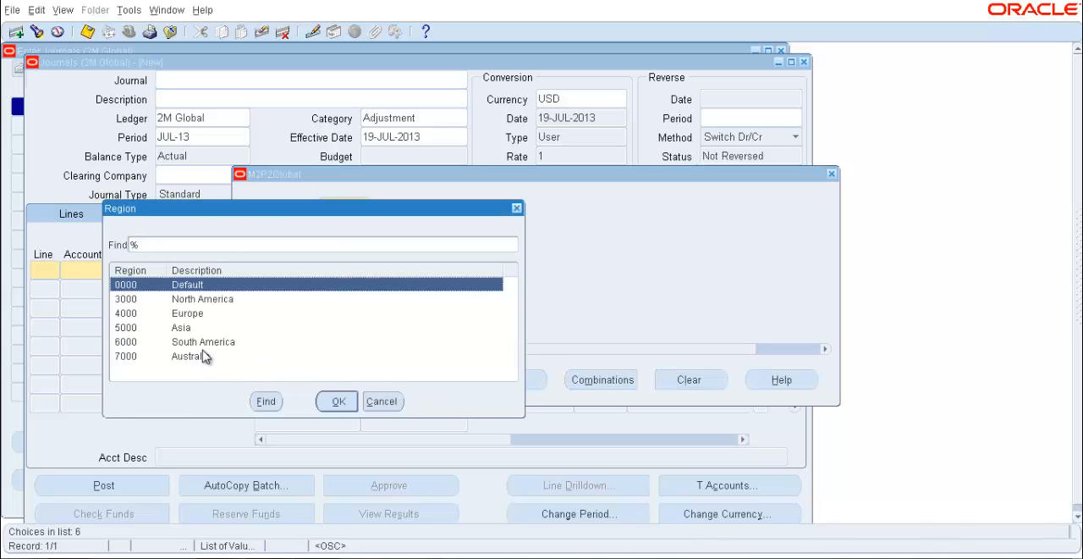
left_click(199, 358)
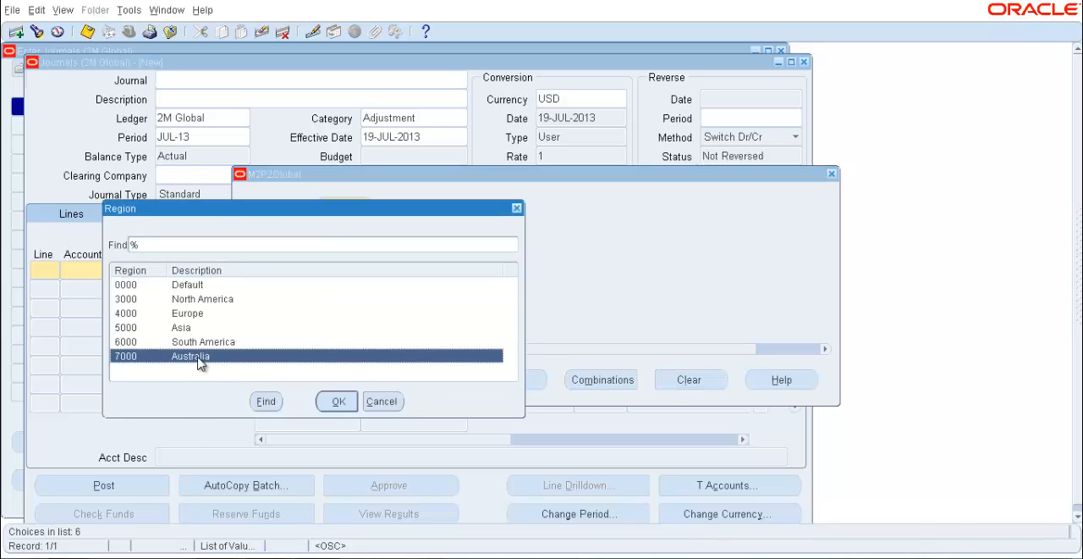